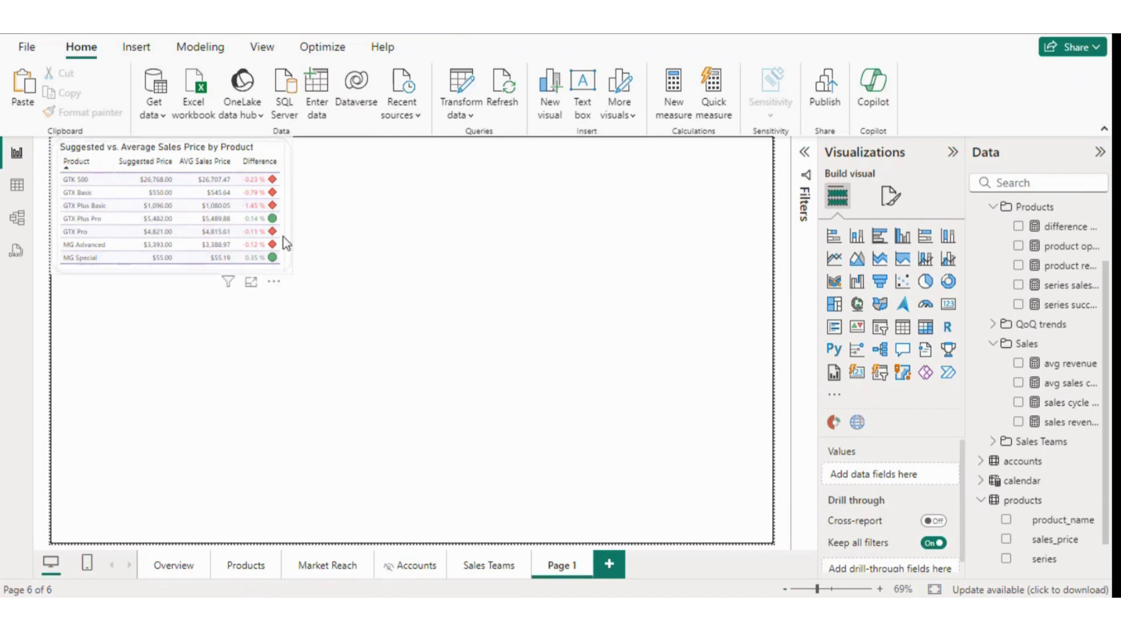
# - Enlarge the existing sales price table by dragging its corner, then deselect it
pyautogui.click(291, 272)
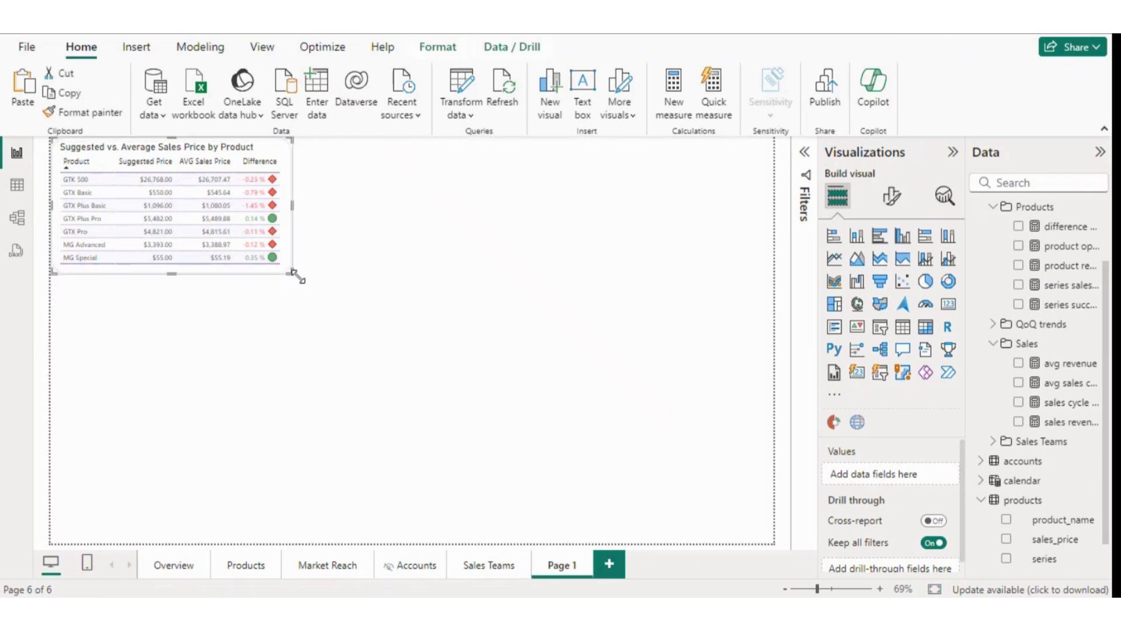
pyautogui.moveTo(294, 272); pyautogui.dragTo(302, 299)
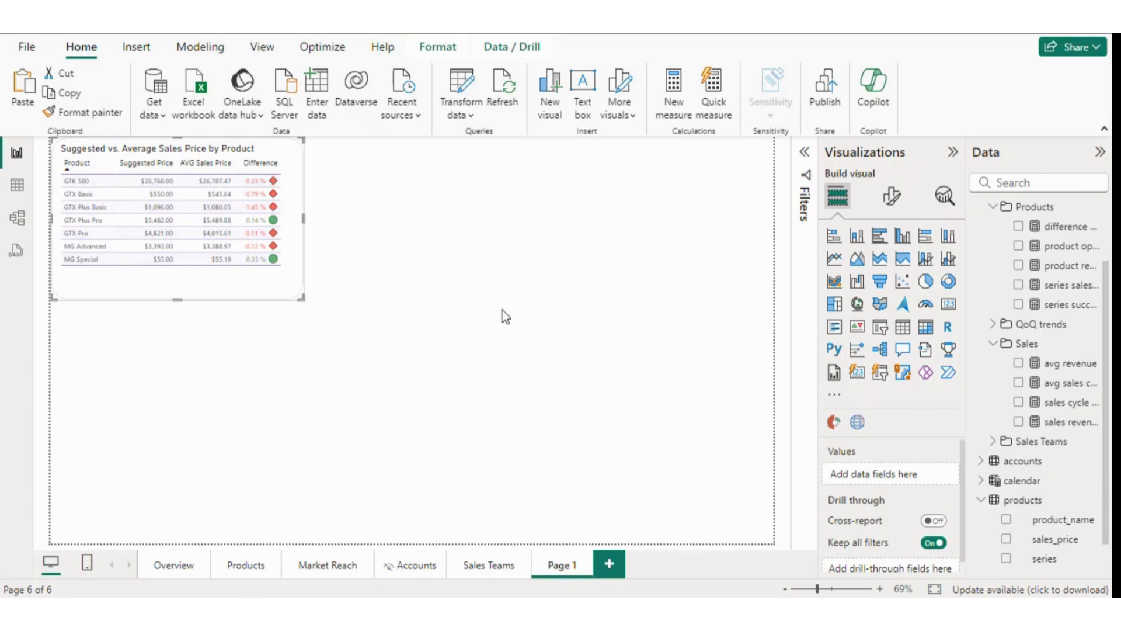
pyautogui.click(471, 261)
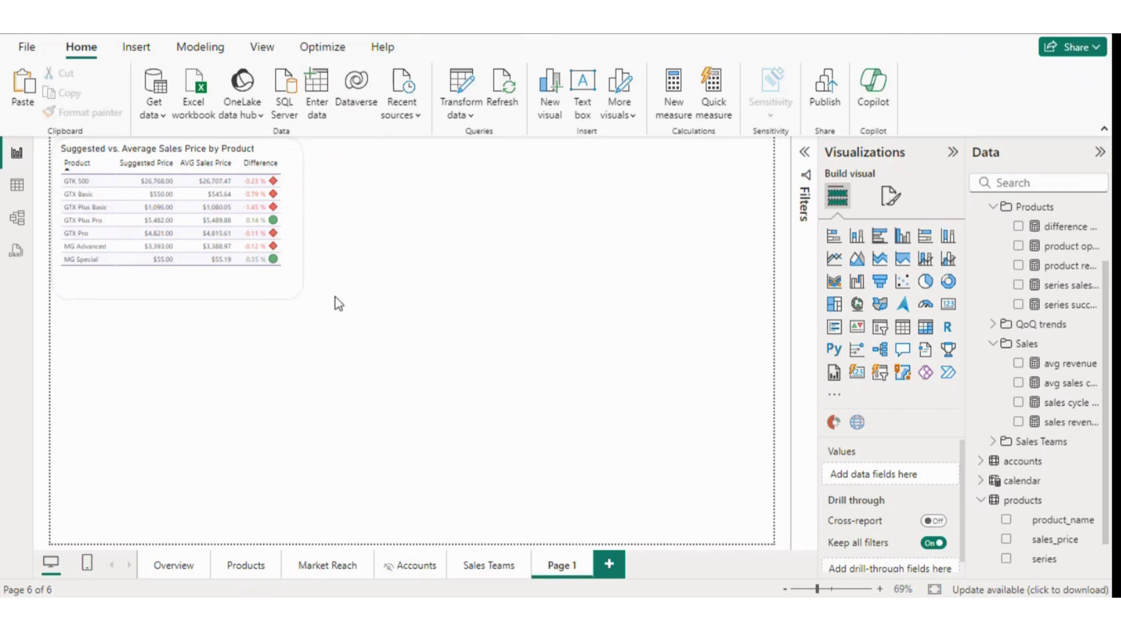
# - Add a new table visual and place it right of the existing table, made taller and wider
pyautogui.click(908, 333)
pyautogui.moveTo(573, 230); pyautogui.dragTo(580, 262)
pyautogui.moveTo(509, 299); pyautogui.dragTo(510, 359)
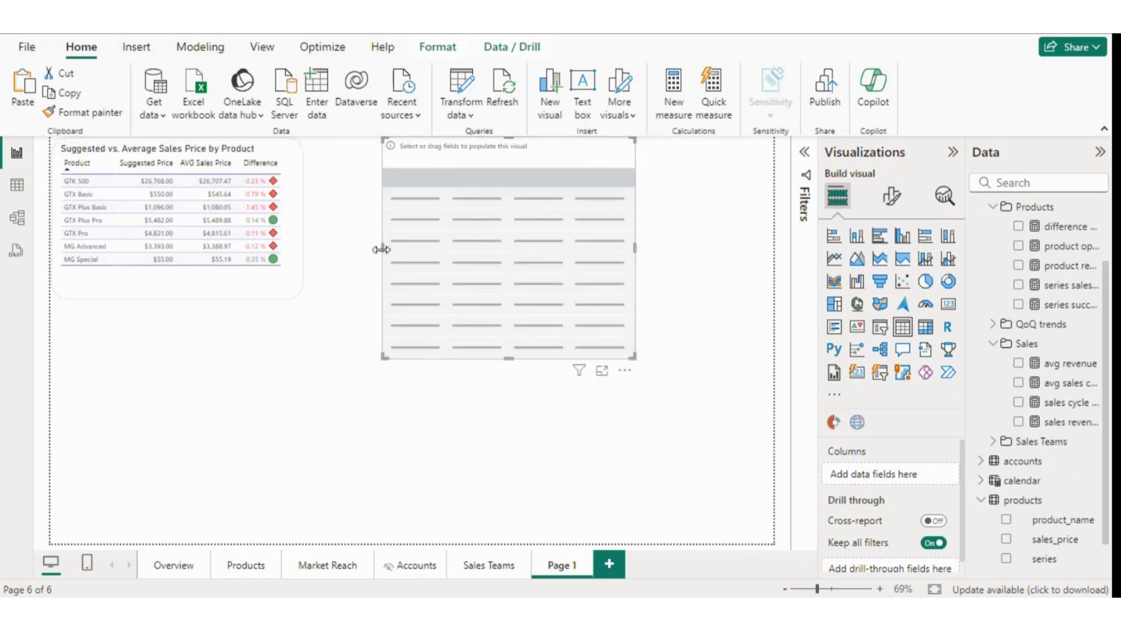
pyautogui.moveTo(382, 245); pyautogui.dragTo(325, 245)
pyautogui.moveTo(634, 247); pyautogui.dragTo(692, 248)
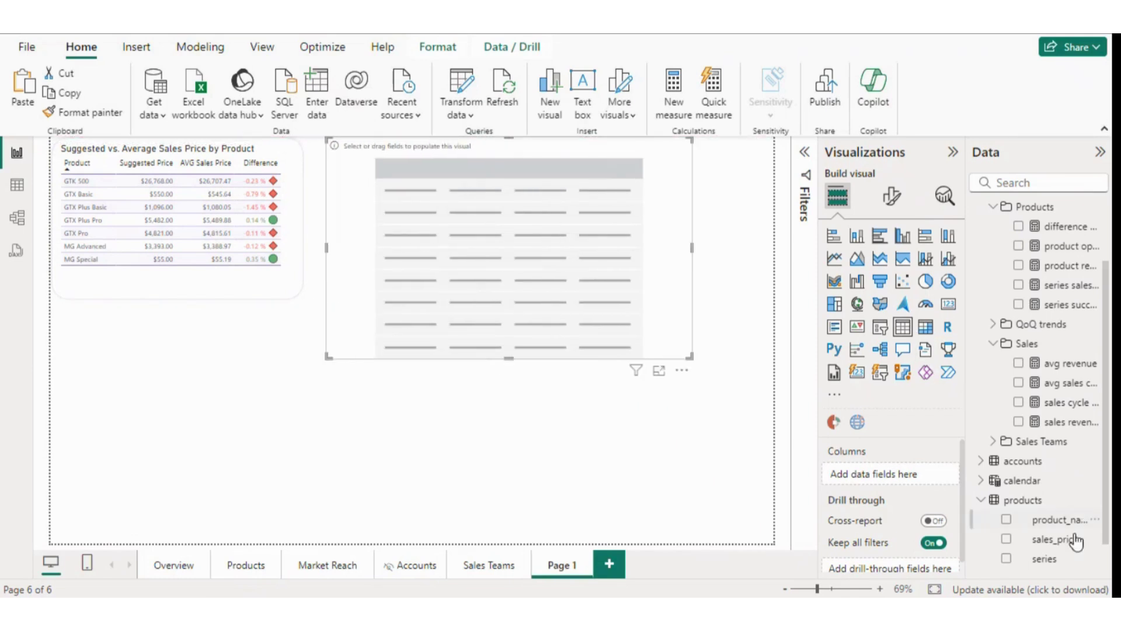
# - Add product_name, sales_price, avg revenue and difference pct, sorted by sales_price highest first
pyautogui.click(1007, 520)
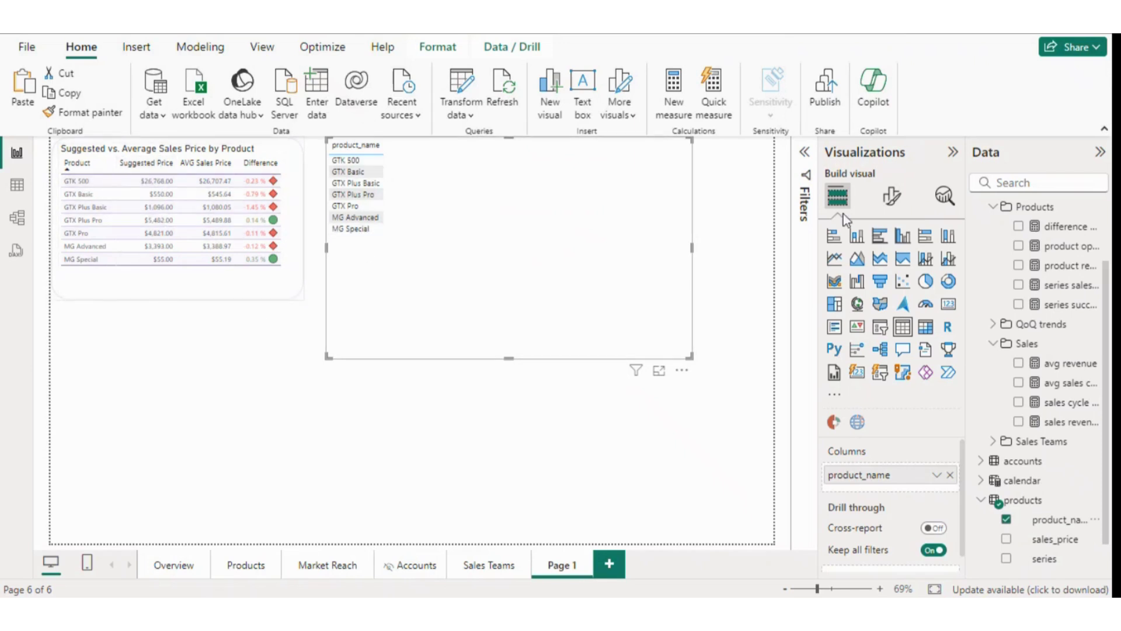
pyautogui.click(1006, 538)
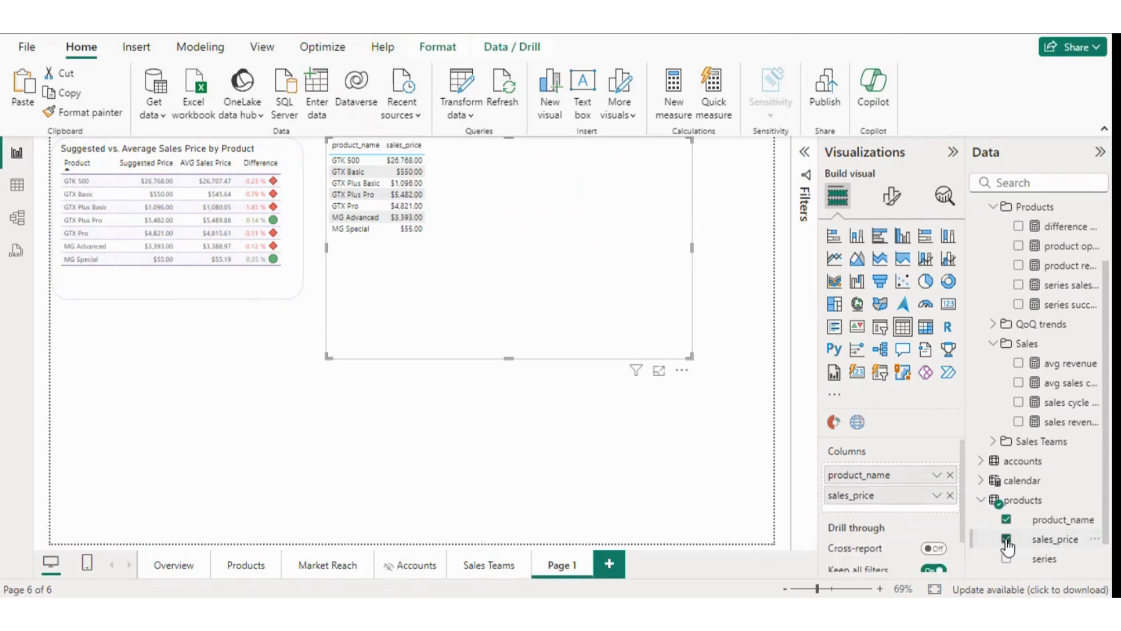
pyautogui.click(404, 145)
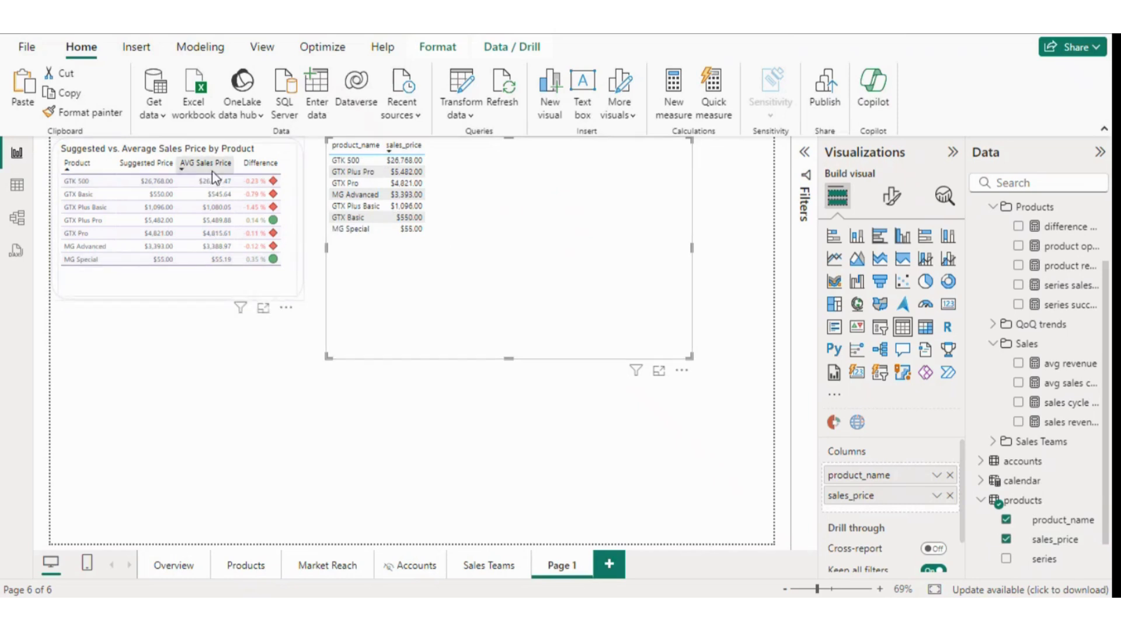
pyautogui.click(1020, 364)
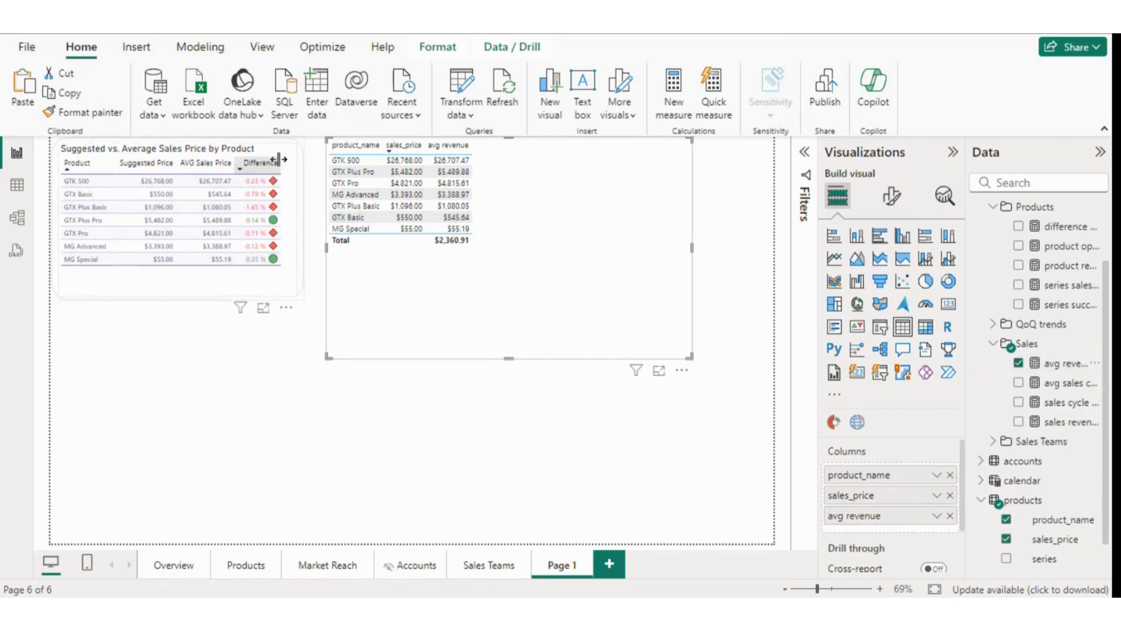
pyautogui.scroll(2, 1049, 278)
pyautogui.scroll(1, 1050, 277)
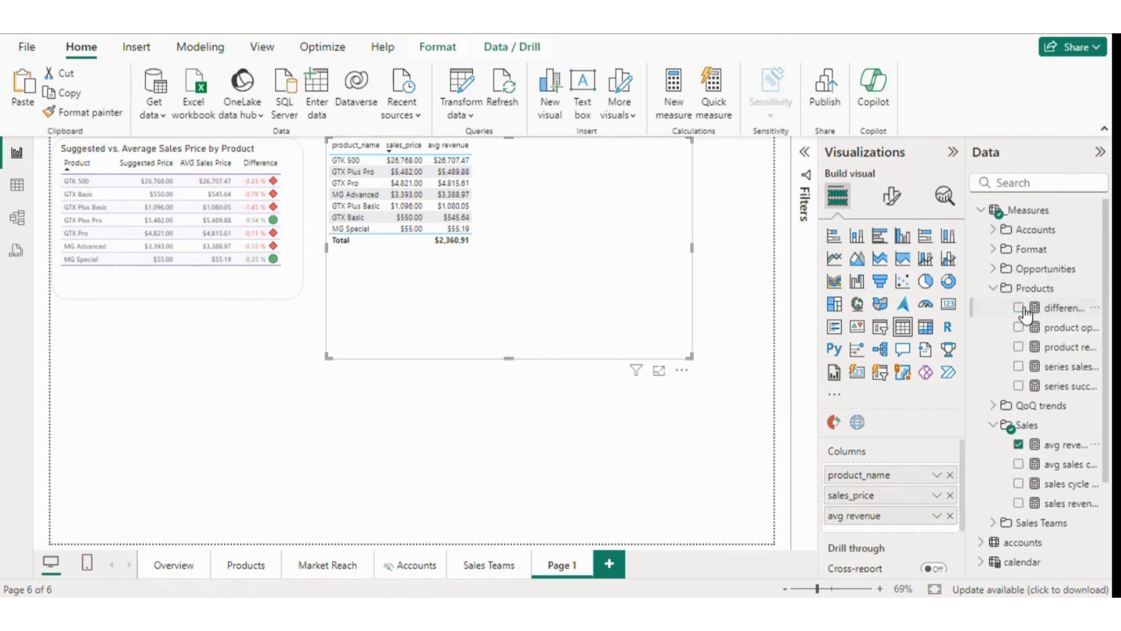
pyautogui.click(1018, 307)
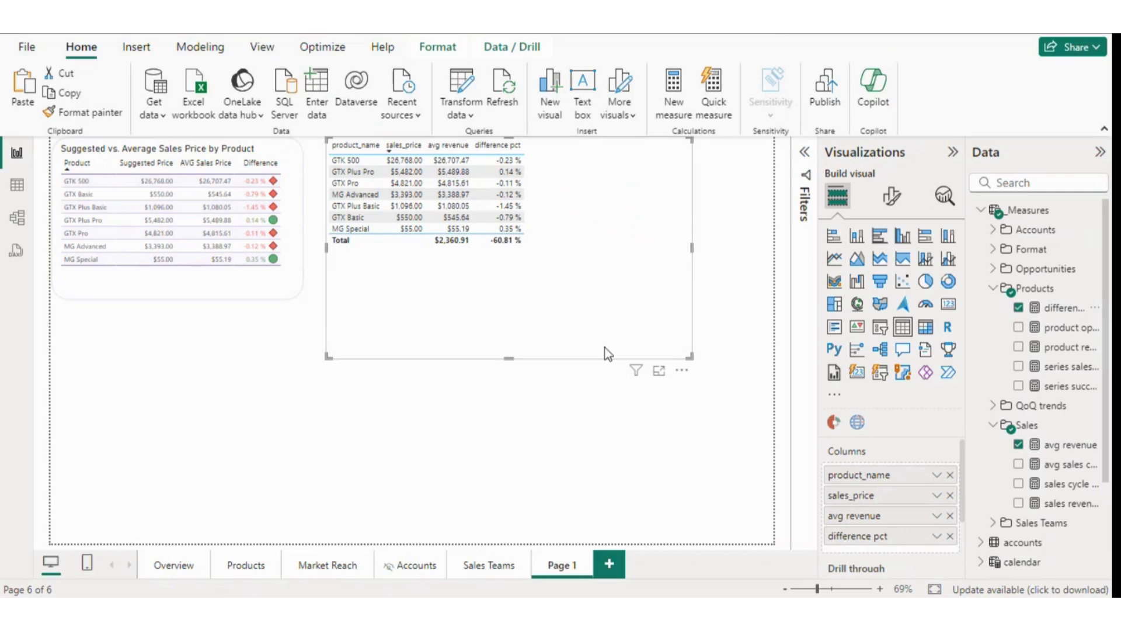
# - Apply the Minimal style preset to the new table
pyautogui.click(892, 196)
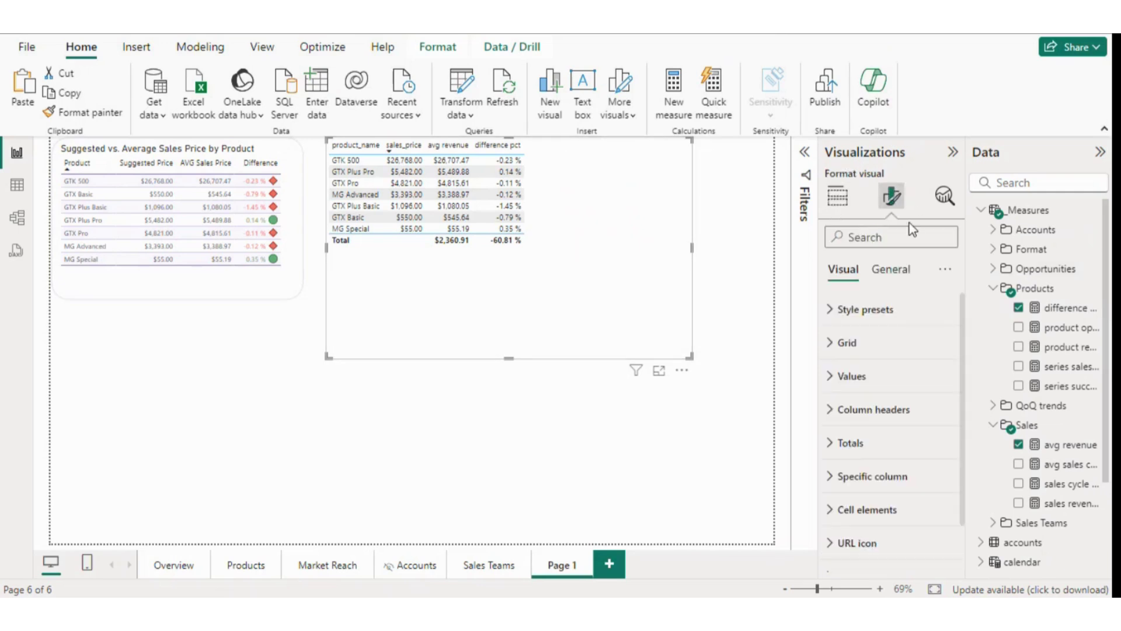
pyautogui.click(879, 310)
pyautogui.click(876, 364)
pyautogui.click(870, 427)
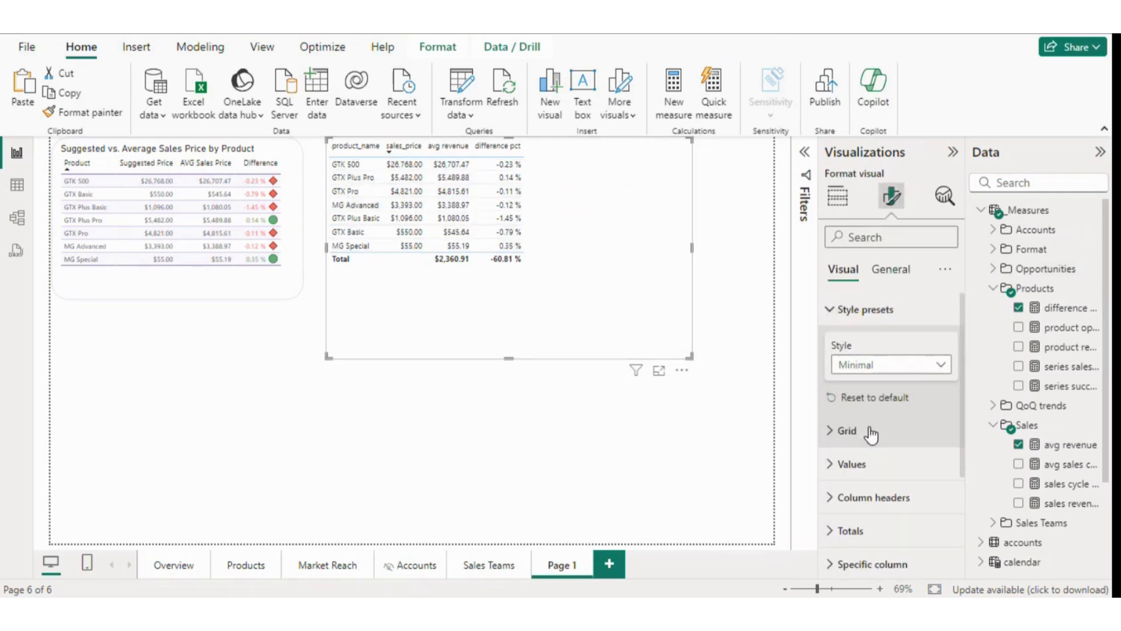
# - Make the horizontal gridlines grey with width 1.5, leaving vertical gridlines off
pyautogui.click(873, 432)
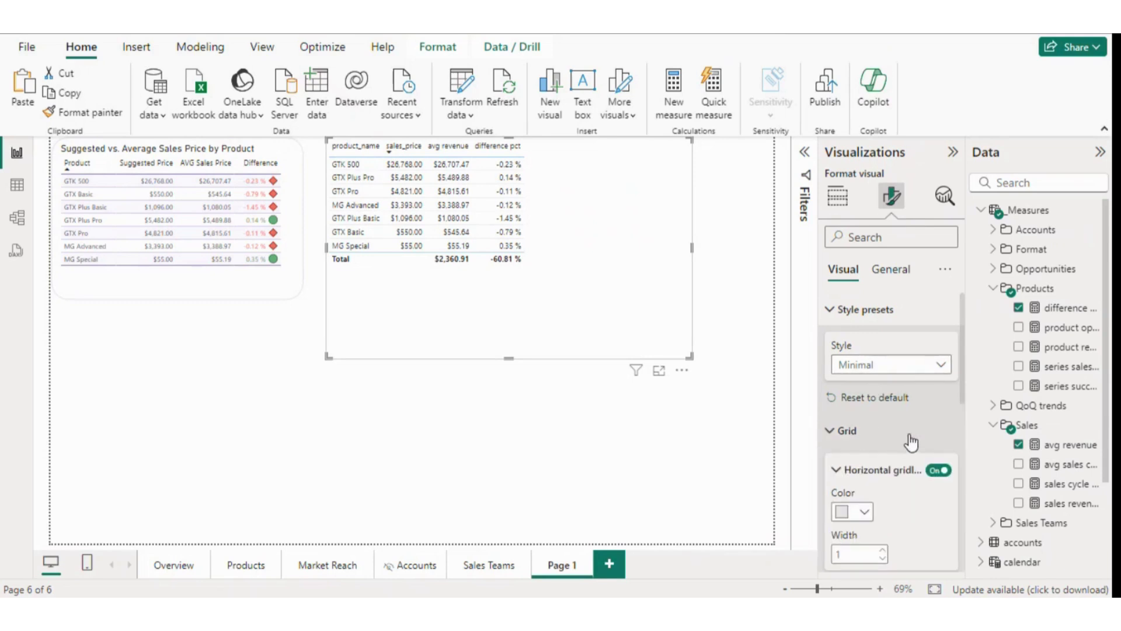
pyautogui.click(864, 513)
pyautogui.click(852, 338)
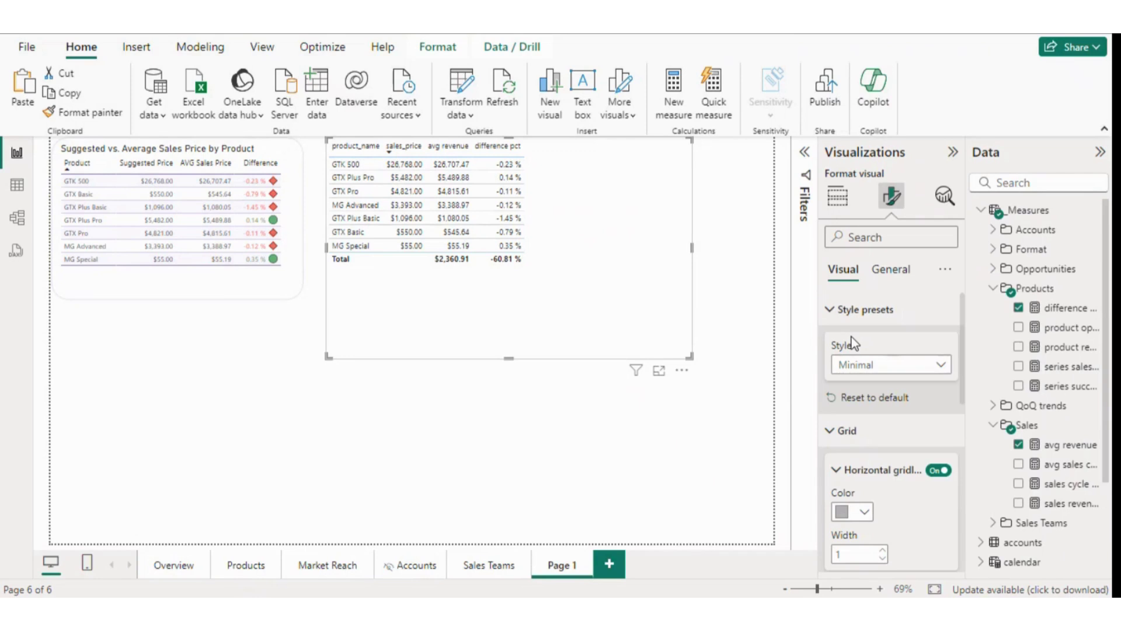
pyautogui.scroll(-3, 911, 485)
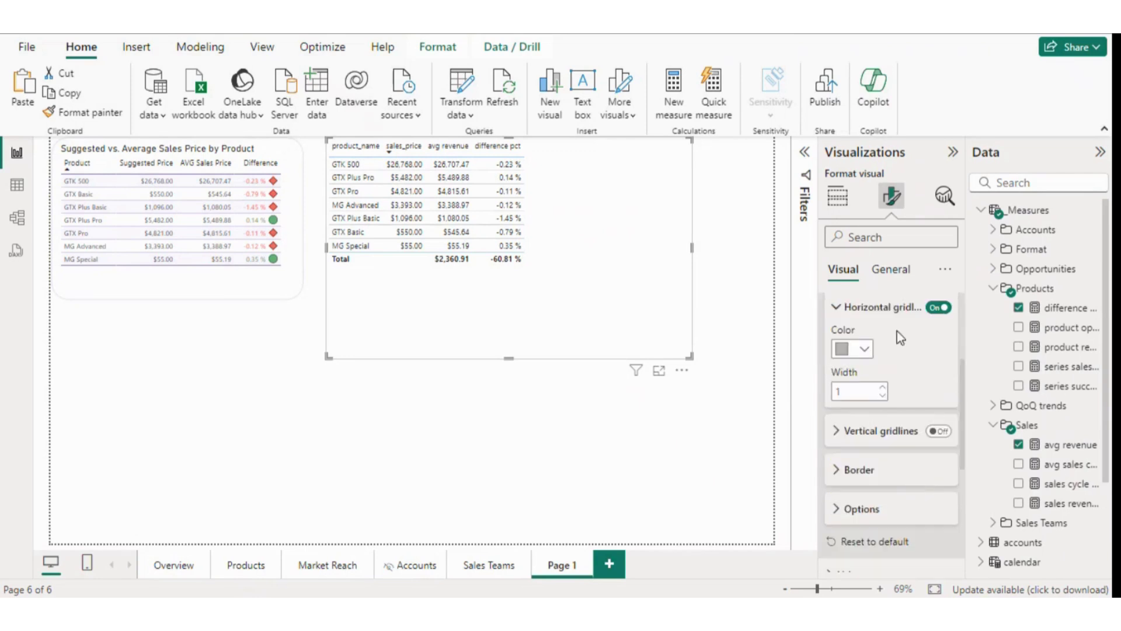
pyautogui.click(938, 432)
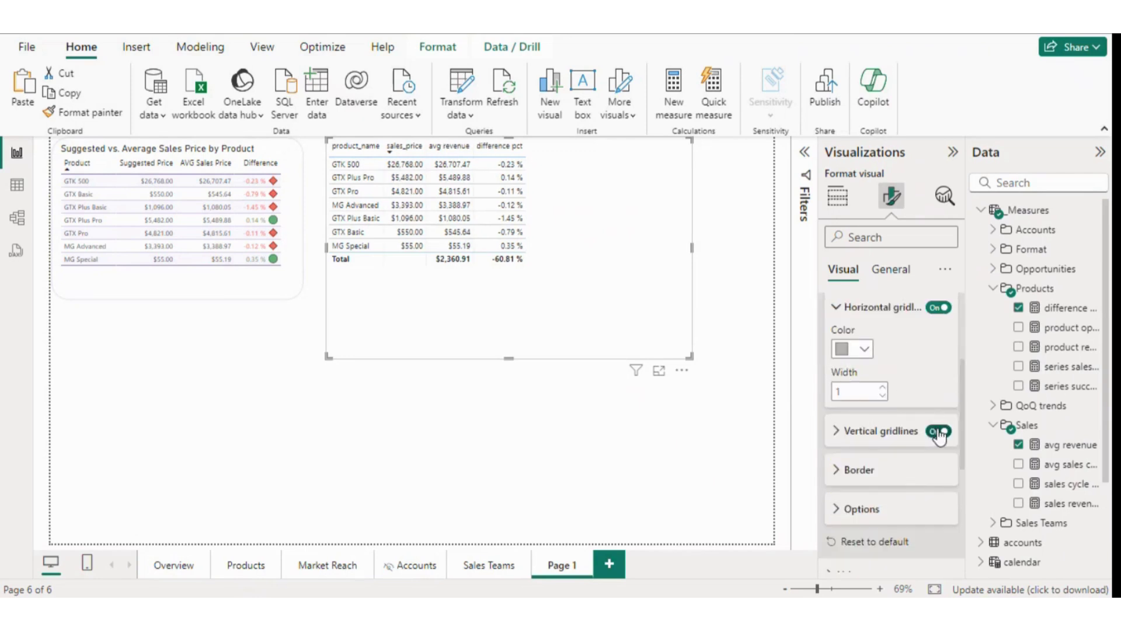
pyautogui.click(938, 432)
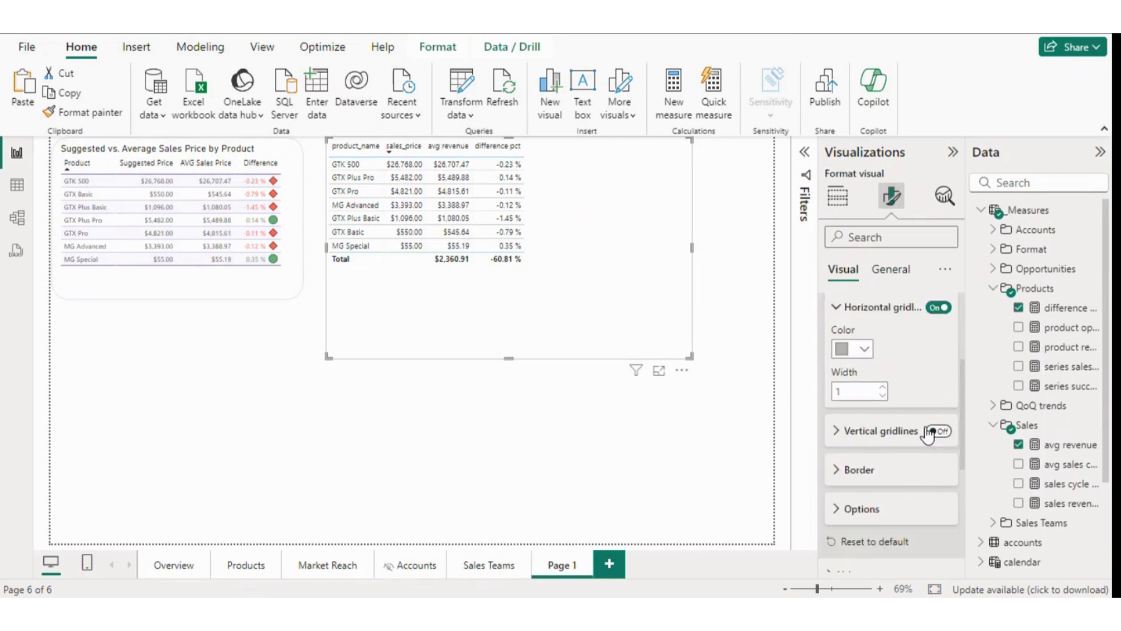
pyautogui.click(882, 387)
pyautogui.click(882, 386)
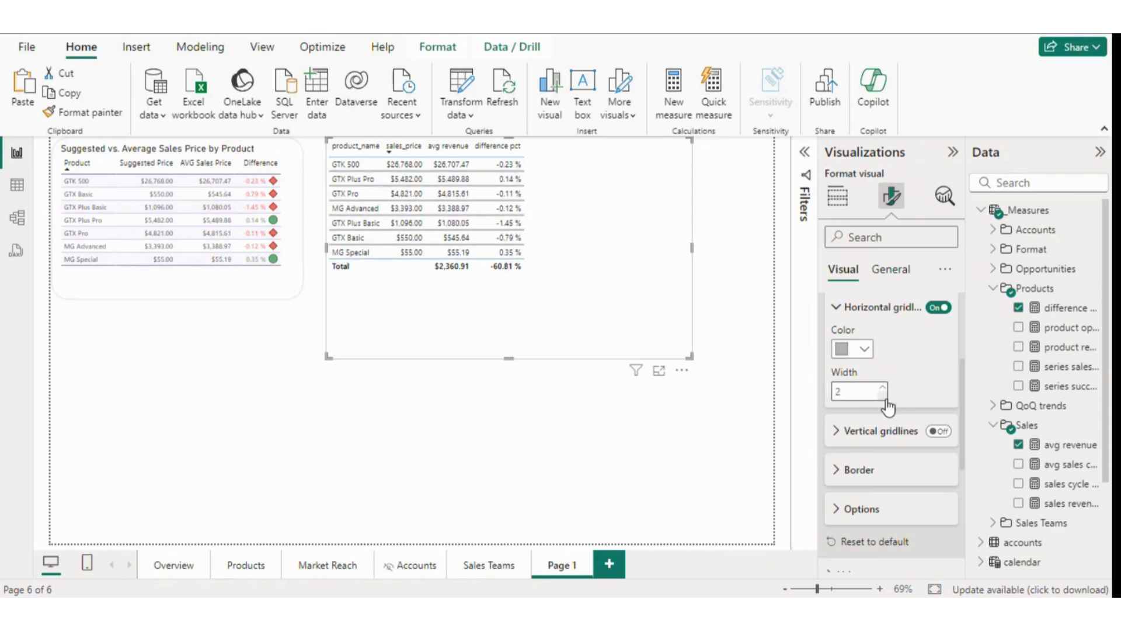
pyautogui.click(867, 396)
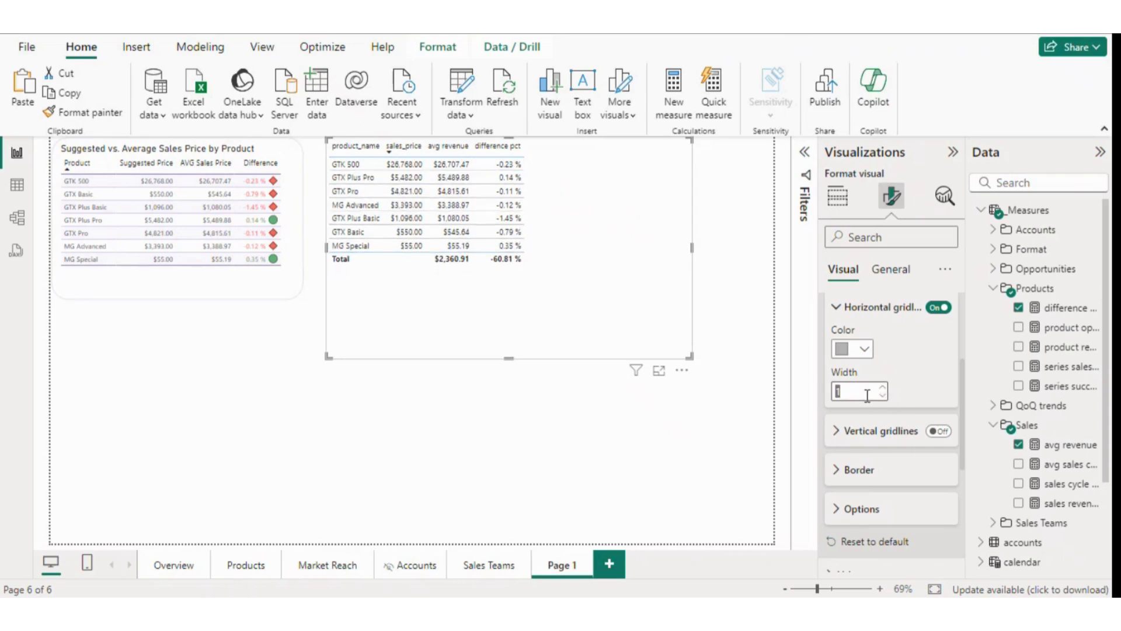
pyautogui.write('1.5')
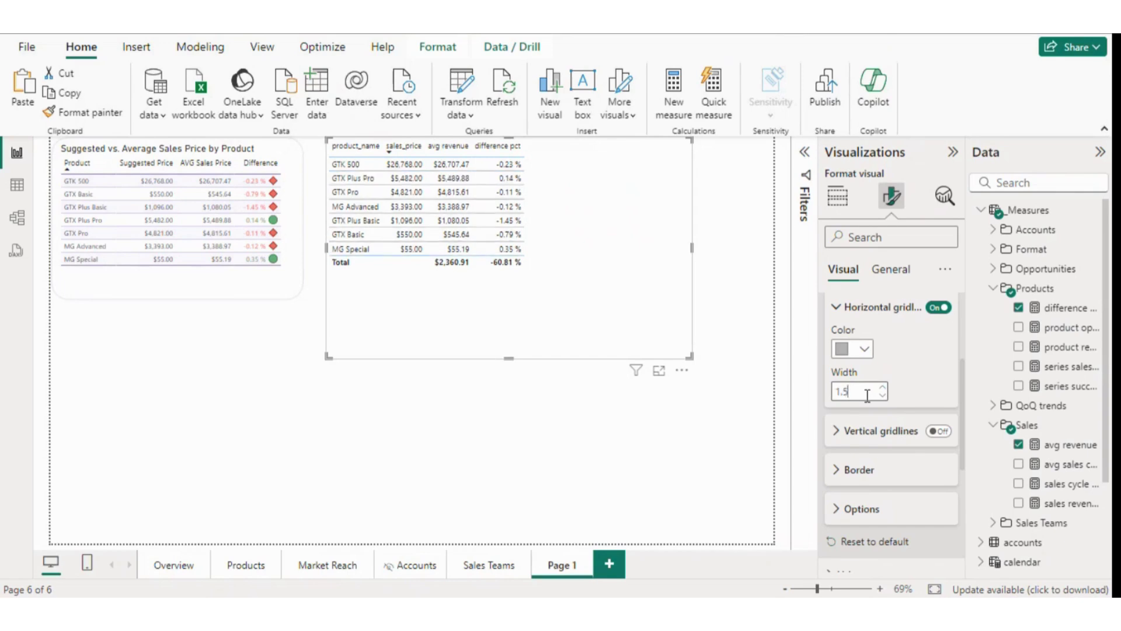
# - Give the table top and bottom borders only, with no left border
pyautogui.click(853, 474)
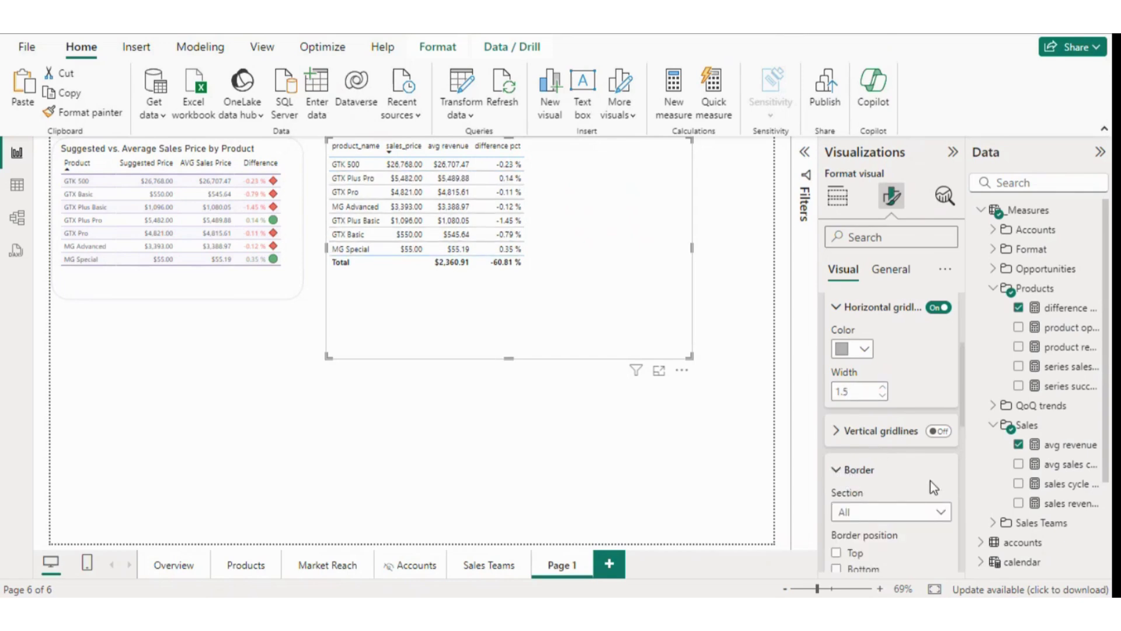
pyautogui.scroll(1, 882, 485)
pyautogui.scroll(-3, 889, 476)
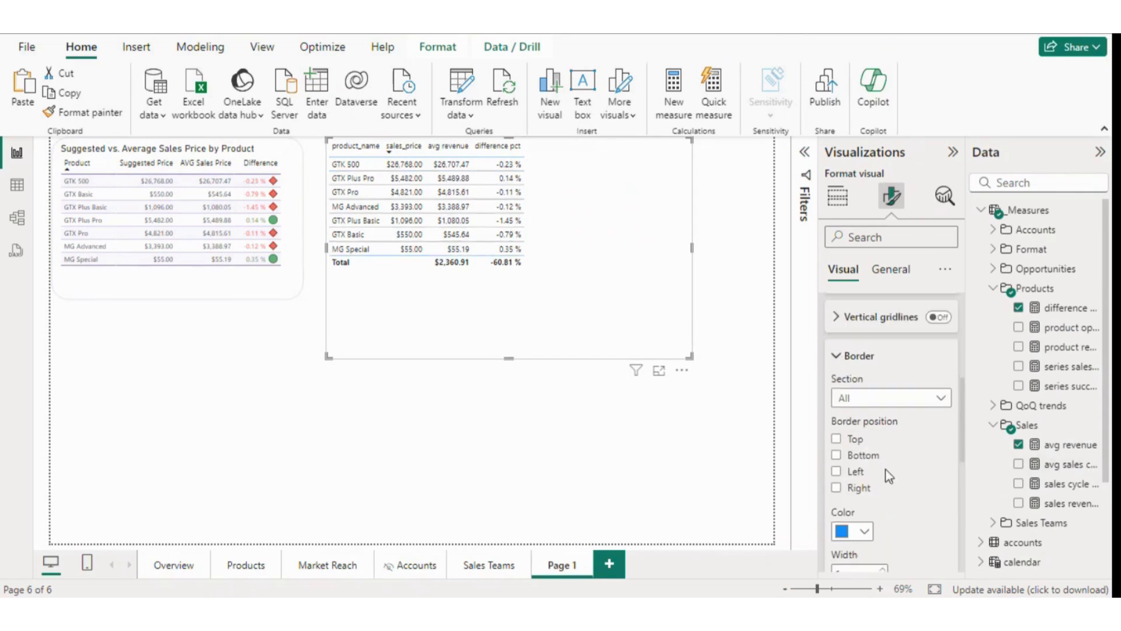
pyautogui.click(837, 438)
pyautogui.click(836, 455)
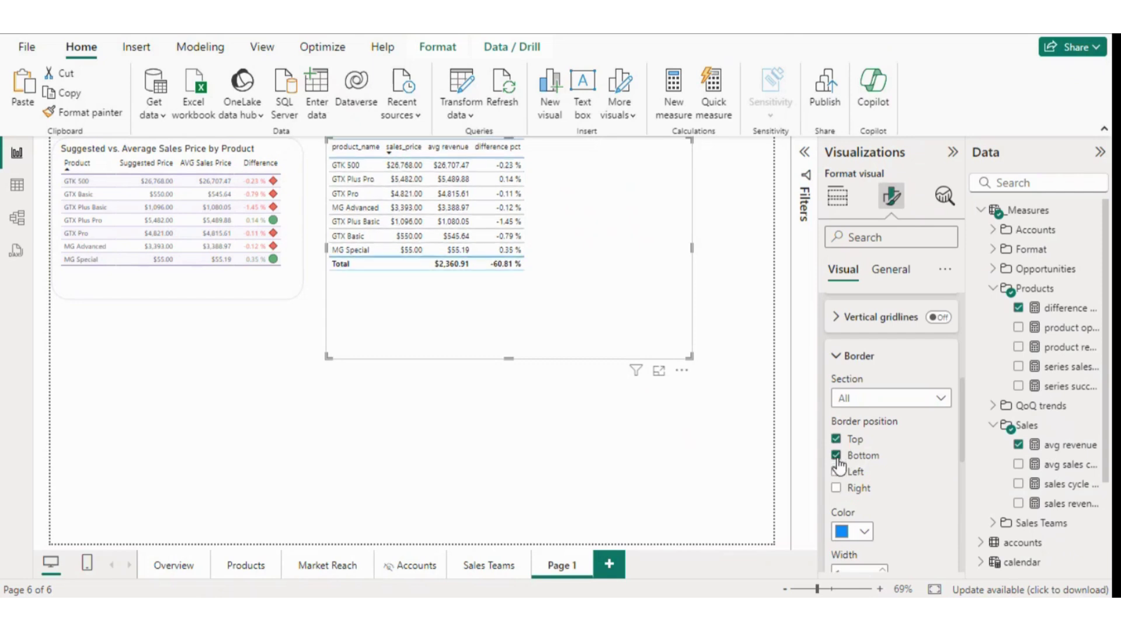
pyautogui.click(837, 472)
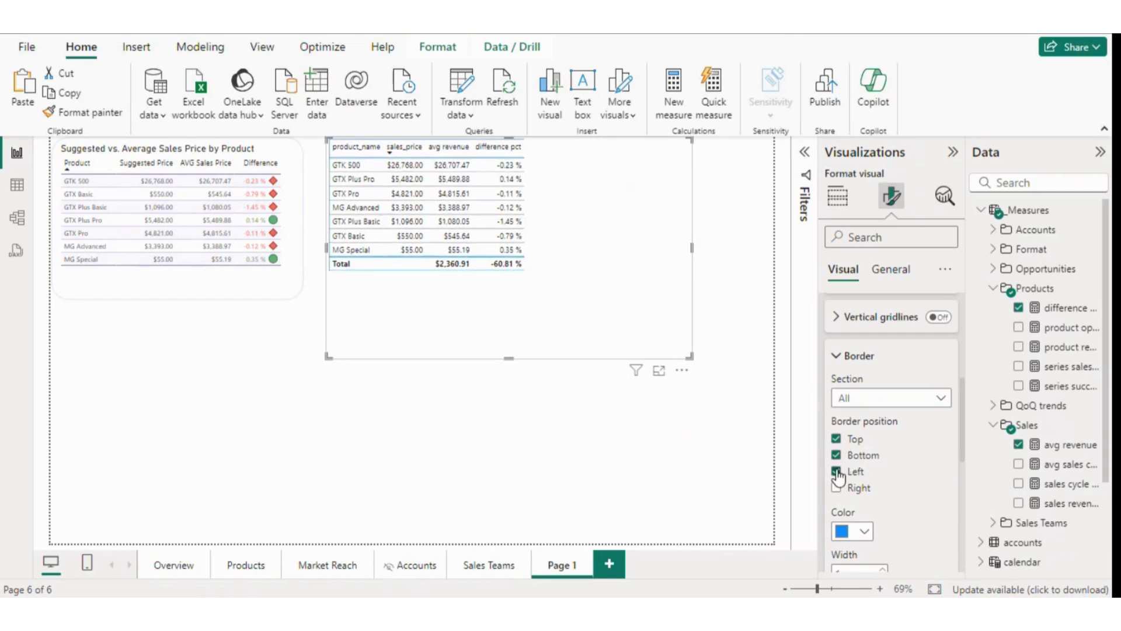
pyautogui.click(836, 472)
pyautogui.scroll(-3, 887, 489)
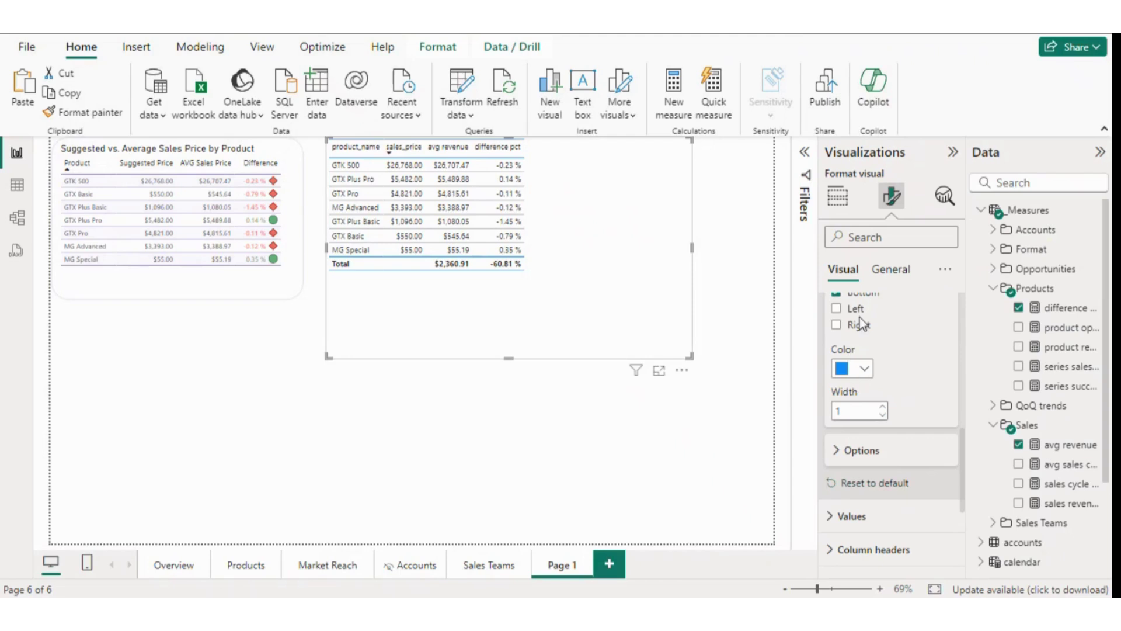
pyautogui.scroll(3, 917, 435)
pyautogui.scroll(-3, 961, 461)
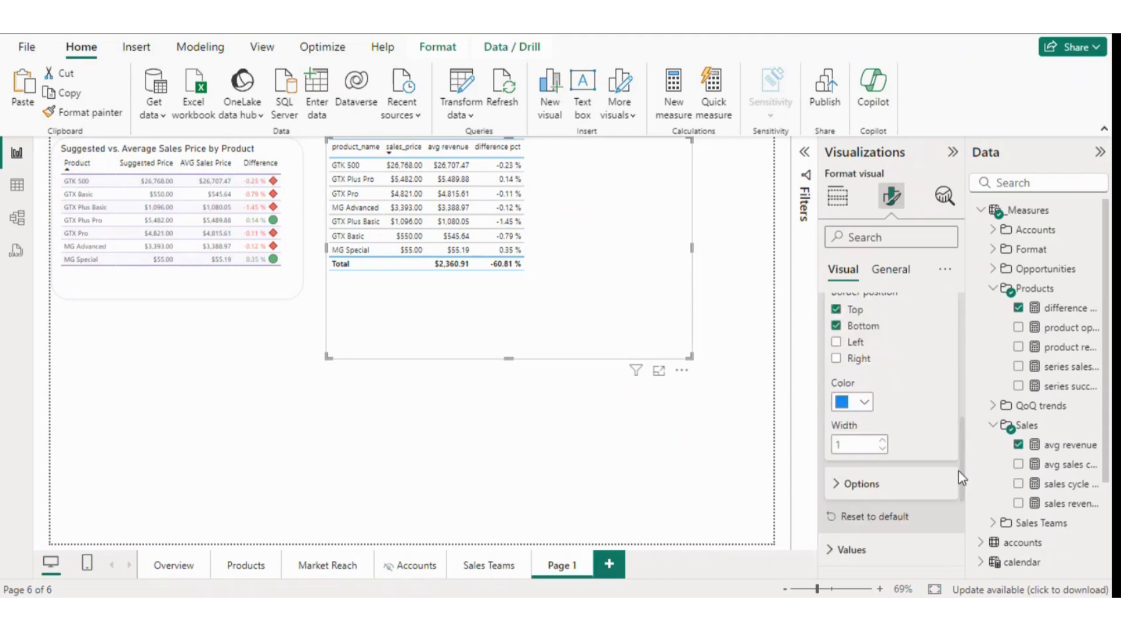
# - Make the values bold, with 'White, 50% darker' grey text on regular and alternate rows
pyautogui.click(881, 489)
pyautogui.scroll(-2, 962, 467)
pyautogui.scroll(-2, 963, 467)
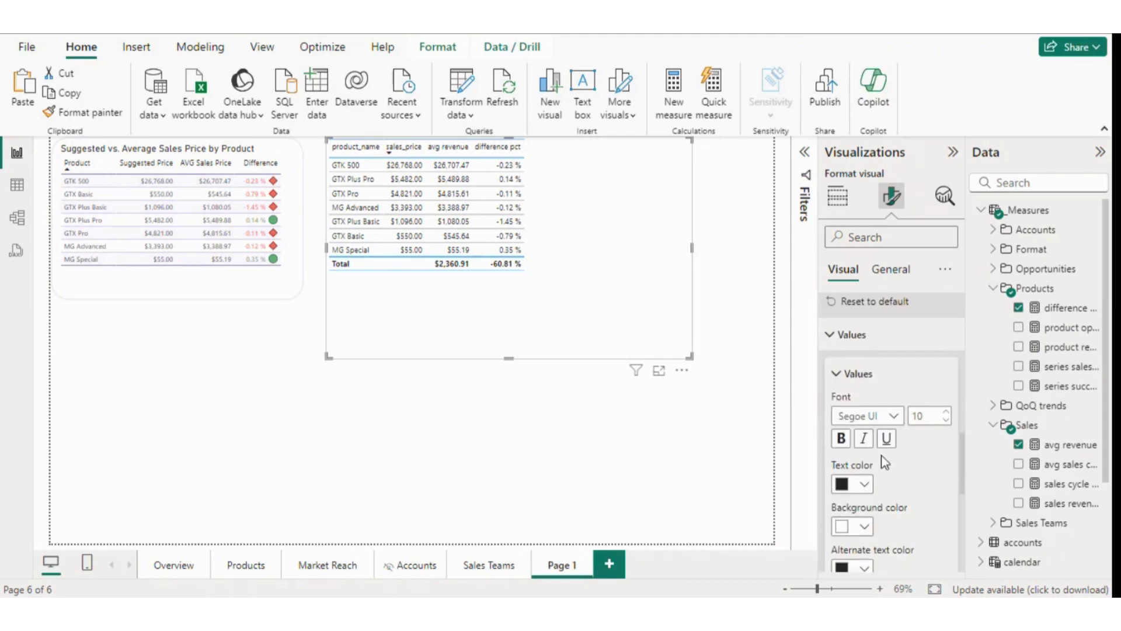
pyautogui.click(841, 438)
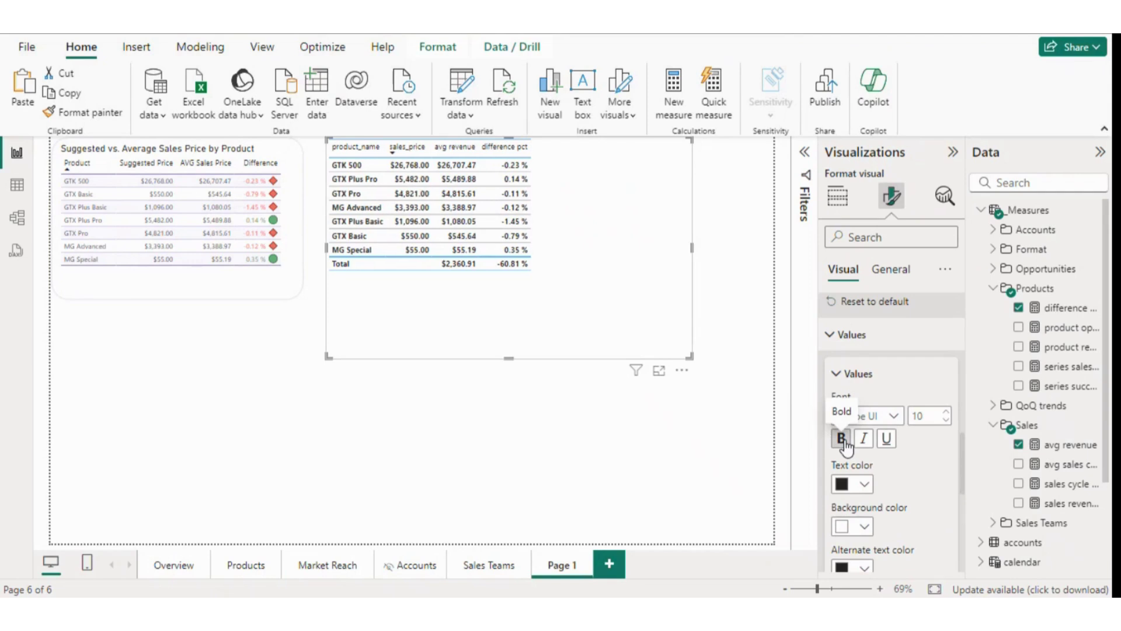
pyautogui.click(864, 485)
pyautogui.click(854, 319)
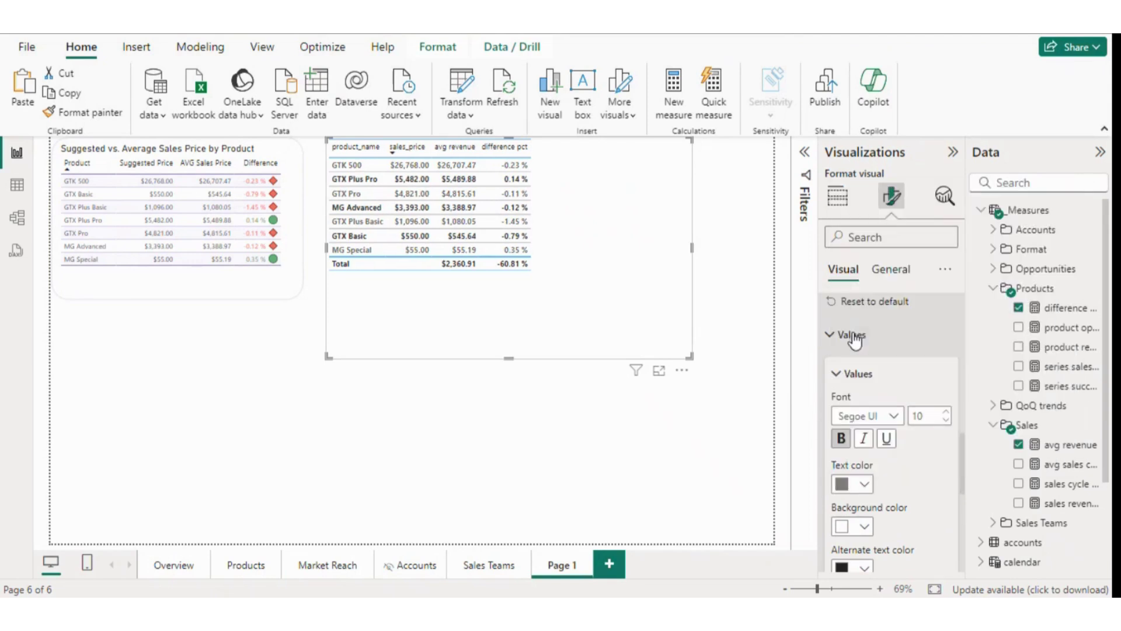
pyautogui.scroll(-3, 963, 485)
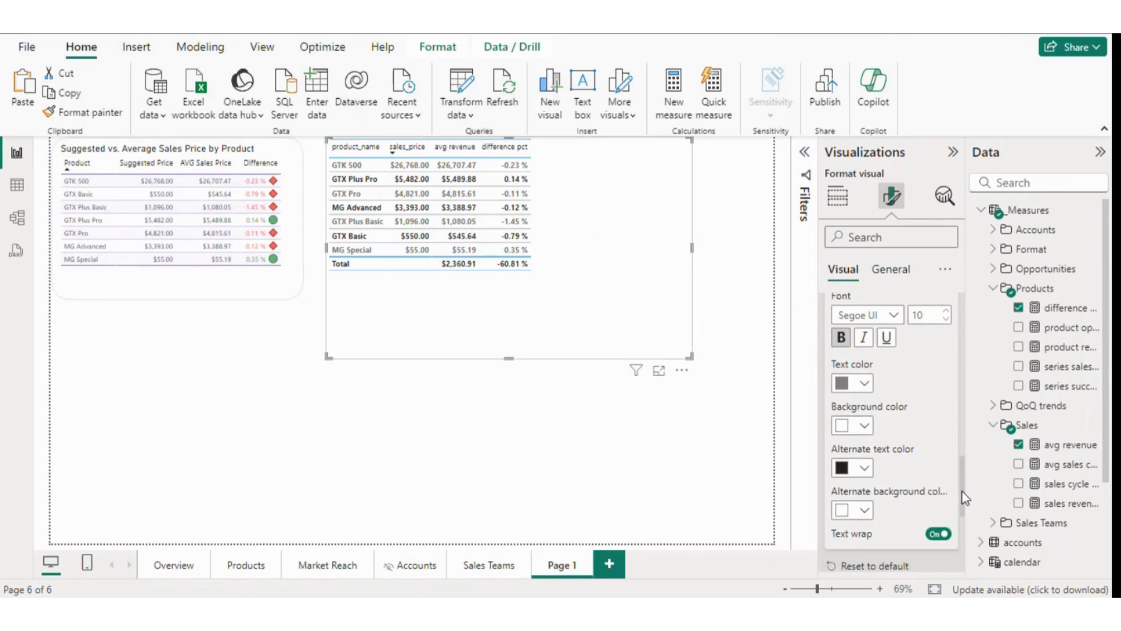
pyautogui.click(864, 464)
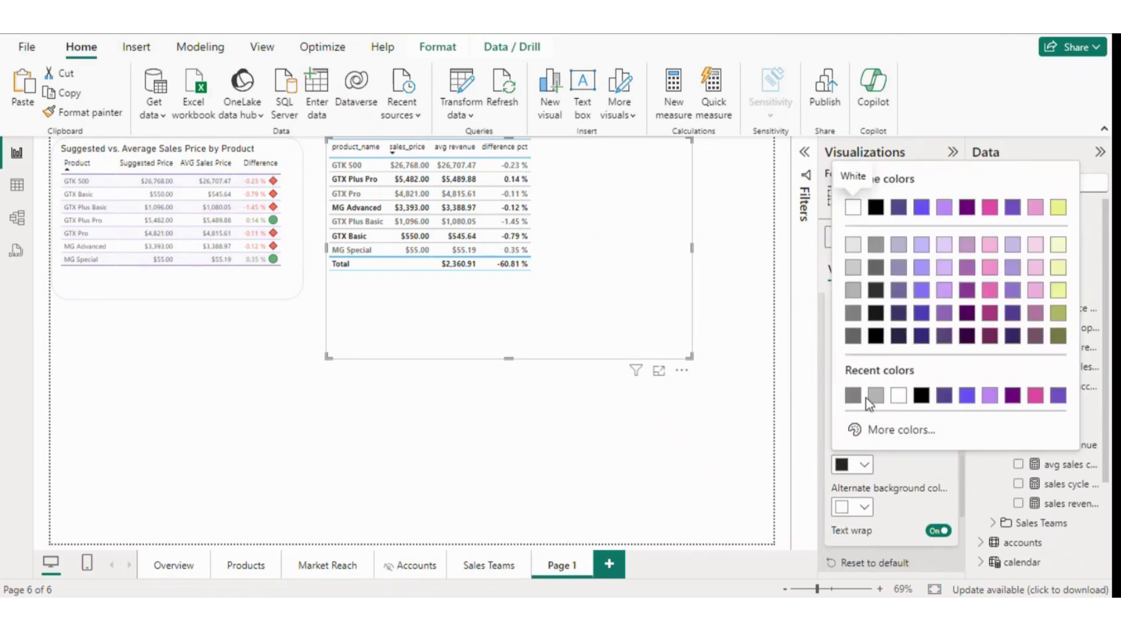
pyautogui.click(855, 396)
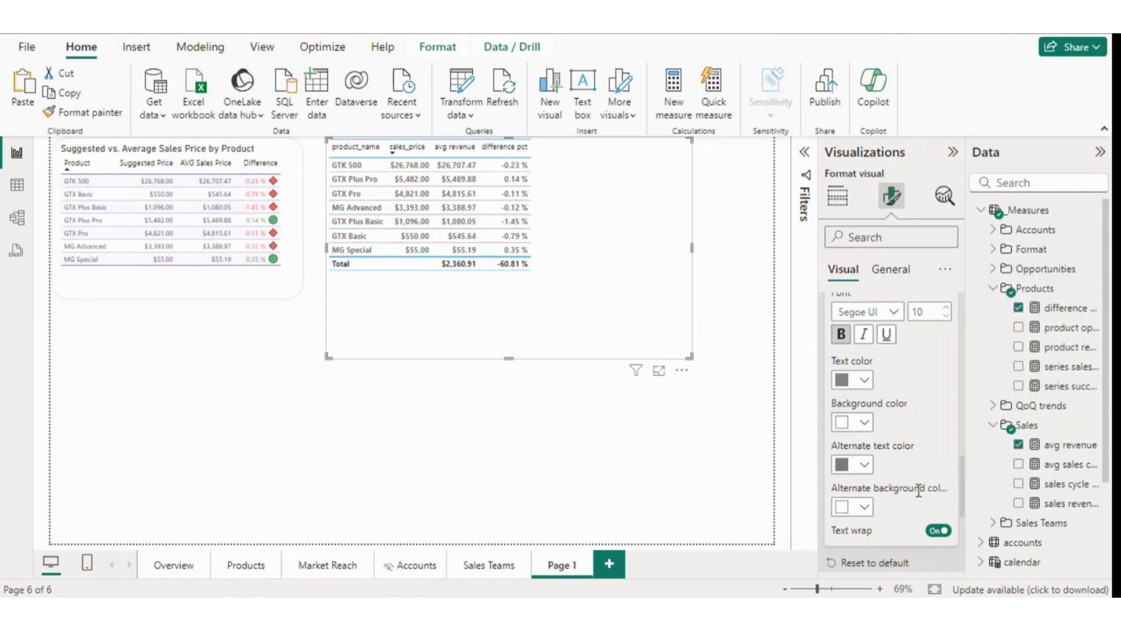
pyautogui.scroll(-4, 911, 467)
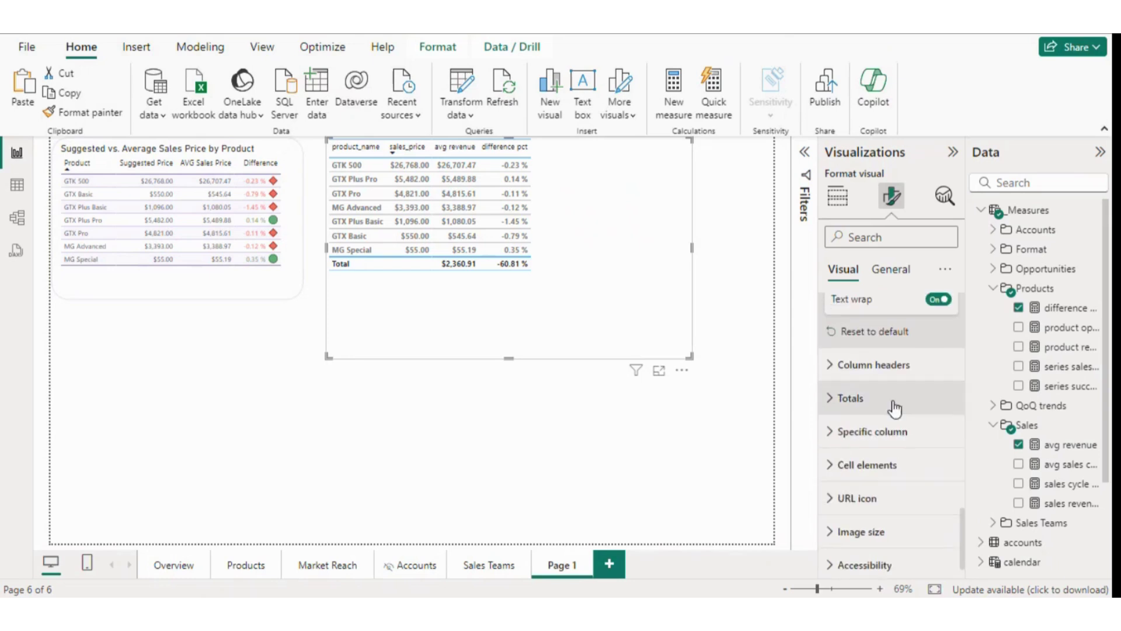
# - Make the column headers bold on a white background, after briefly trying dark purple
pyautogui.click(876, 365)
pyautogui.scroll(-3, 895, 436)
pyautogui.click(842, 386)
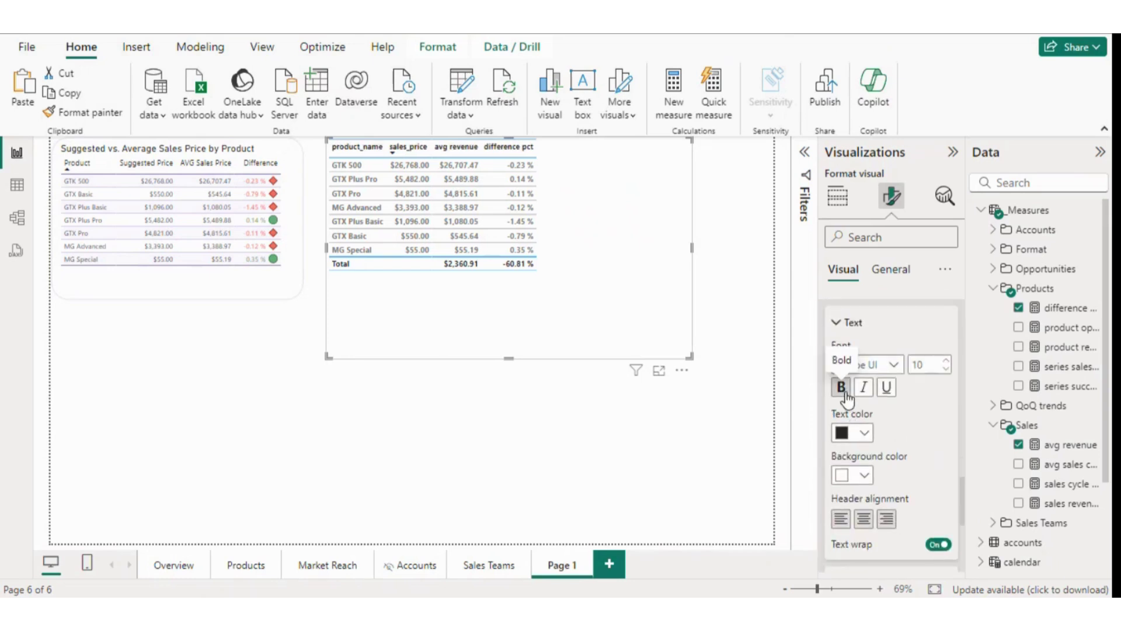
pyautogui.scroll(-2, 916, 435)
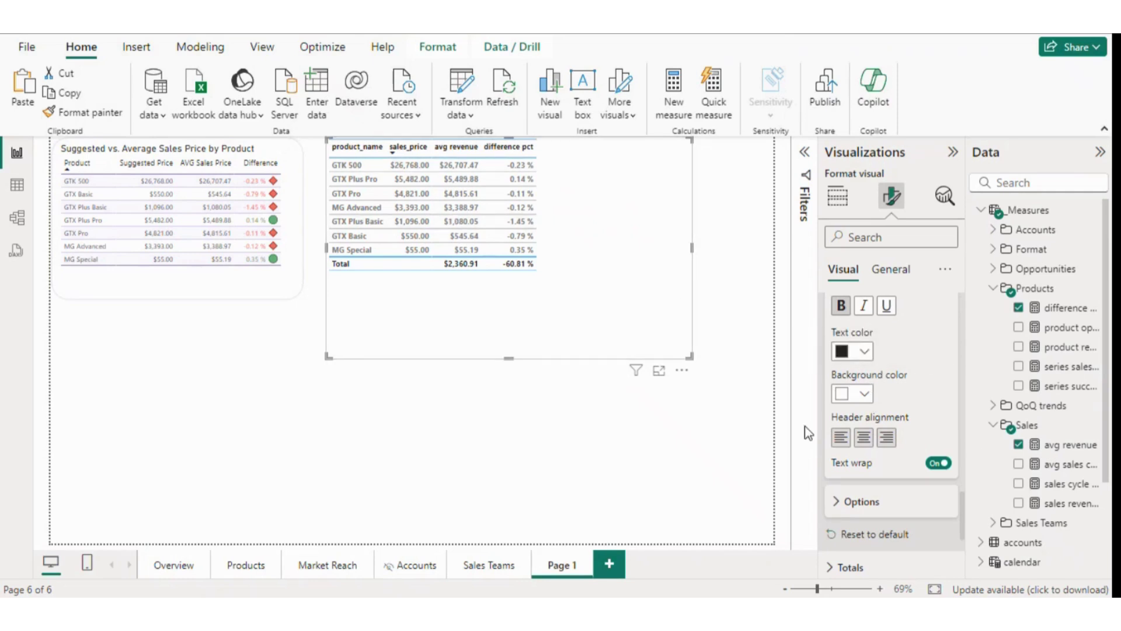
pyautogui.click(856, 393)
pyautogui.click(944, 324)
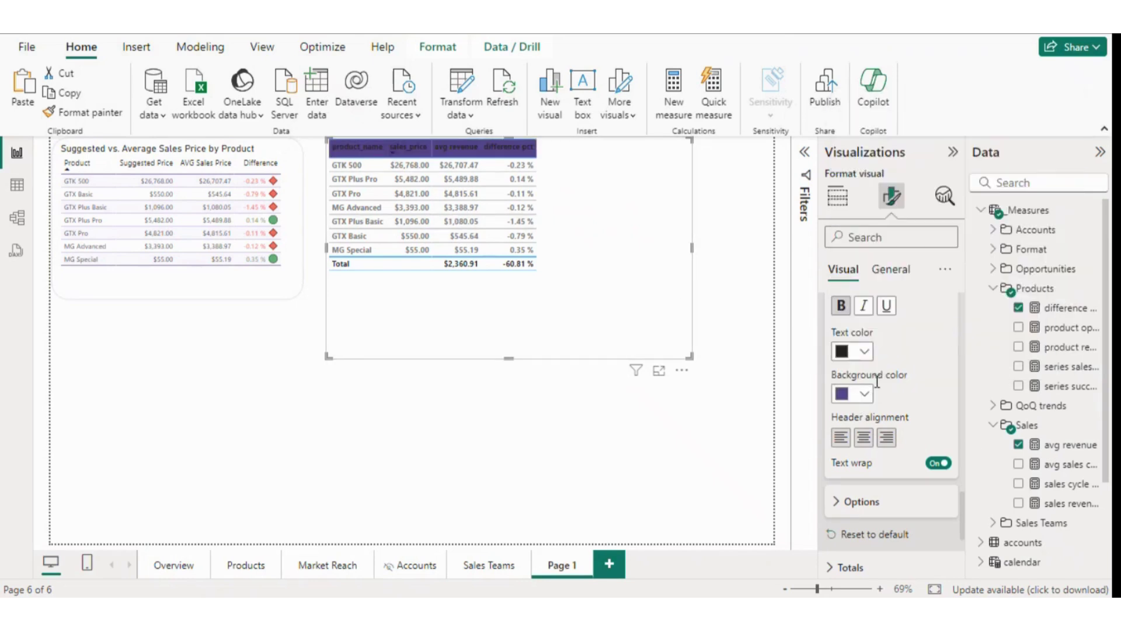
pyautogui.click(864, 393)
pyautogui.click(920, 330)
# - Expand the Cell elements formatting options and look through them
pyautogui.scroll(-2, 892, 458)
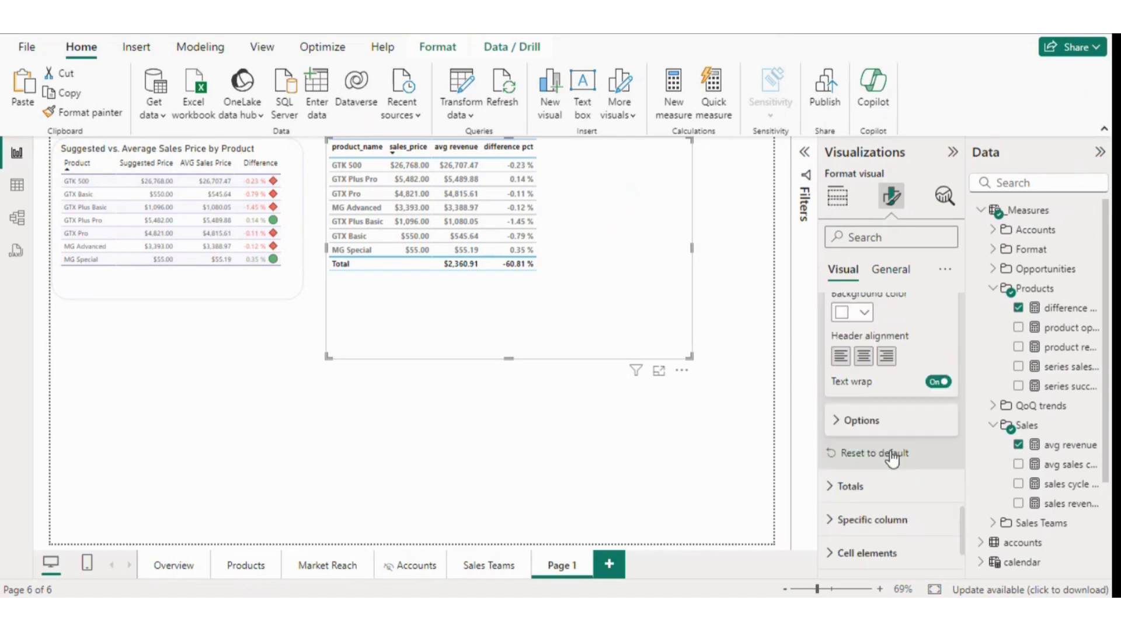
pyautogui.scroll(-2, 892, 458)
pyautogui.click(886, 459)
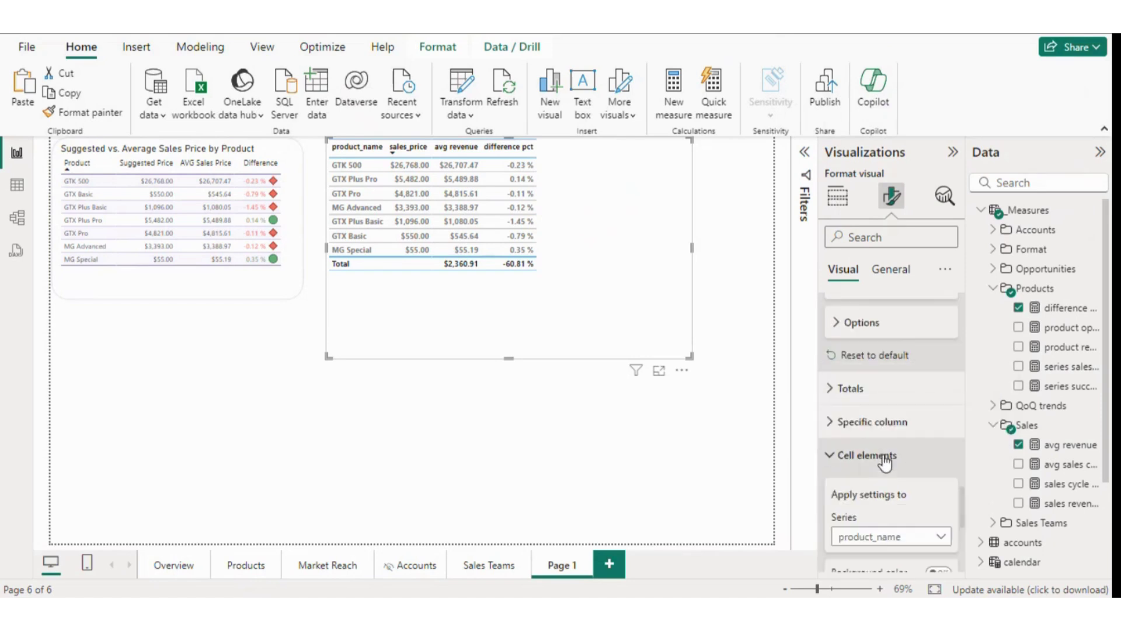
pyautogui.scroll(-2, 934, 464)
pyautogui.scroll(-3, 944, 468)
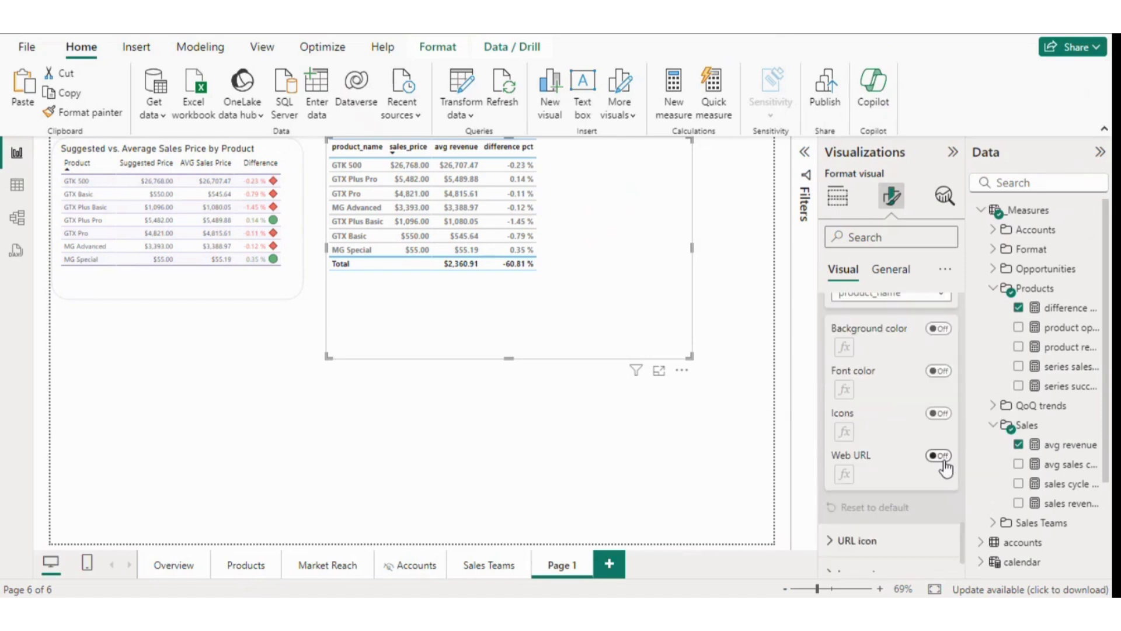
pyautogui.scroll(-1, 912, 490)
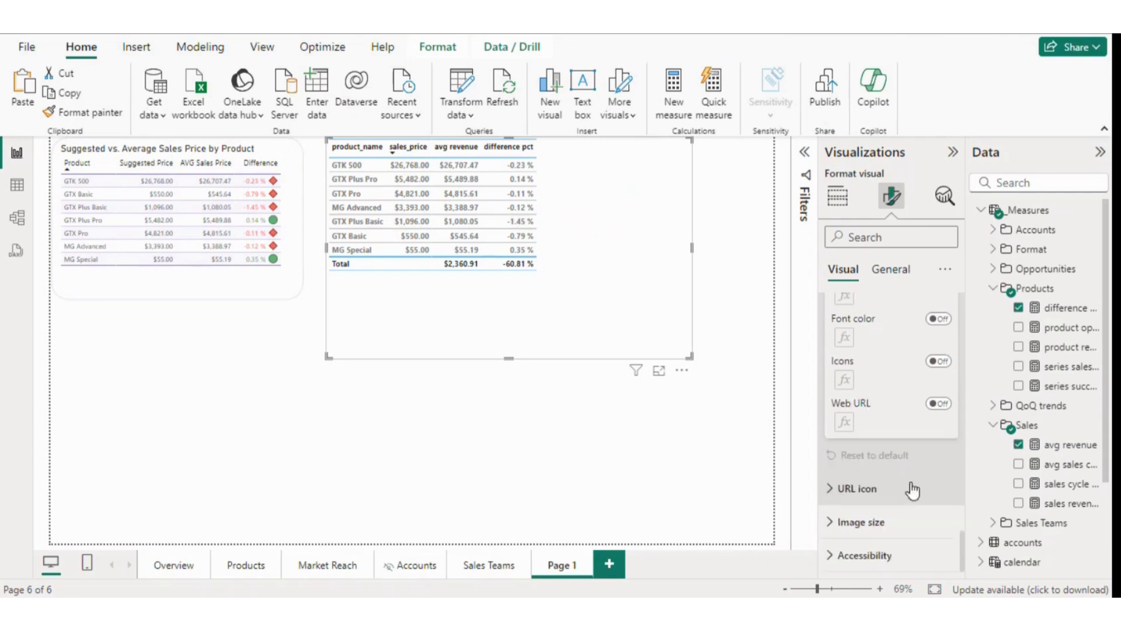
pyautogui.scroll(2, 906, 513)
# - Turn on the title and set it to 'Suggested vs Average Sales Price by Product'
pyautogui.click(891, 268)
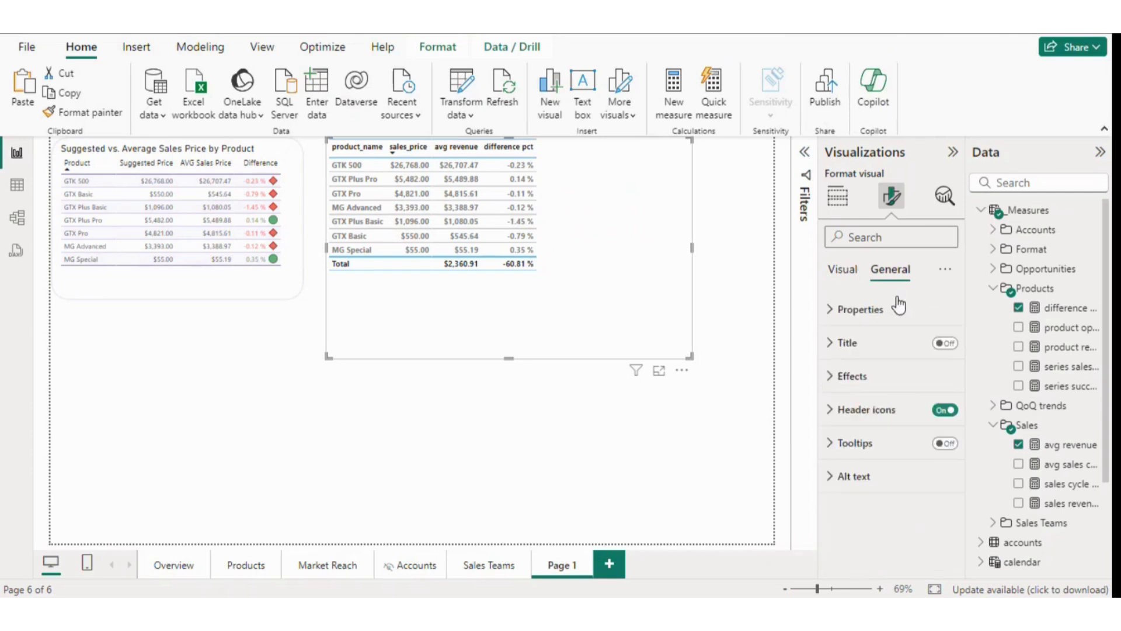
pyautogui.click(944, 345)
pyautogui.click(850, 346)
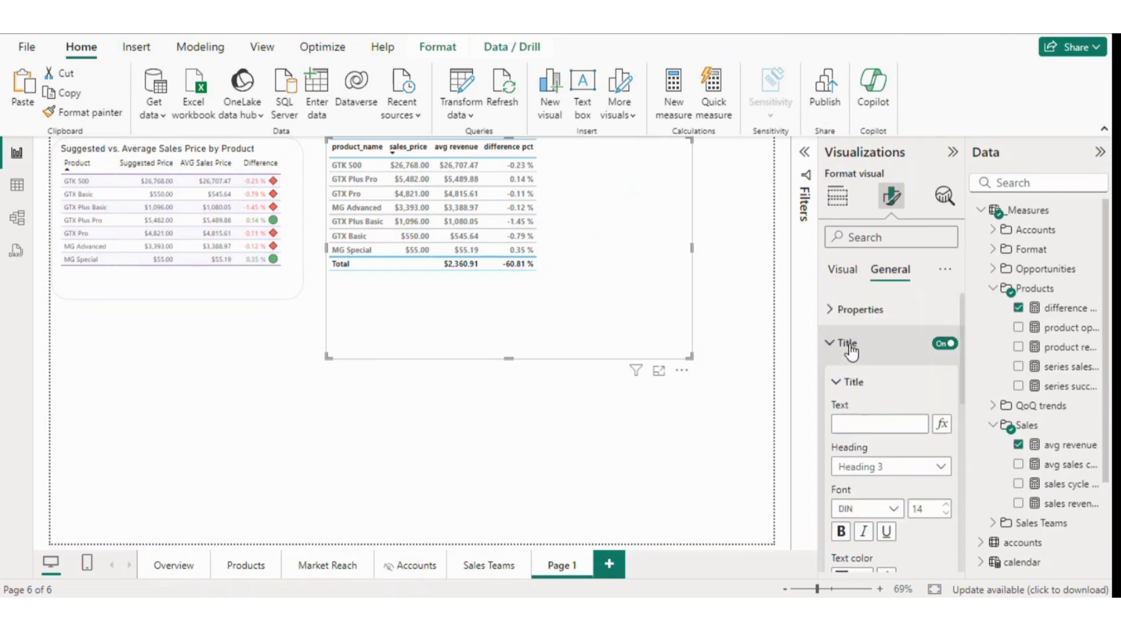
pyautogui.click(875, 418)
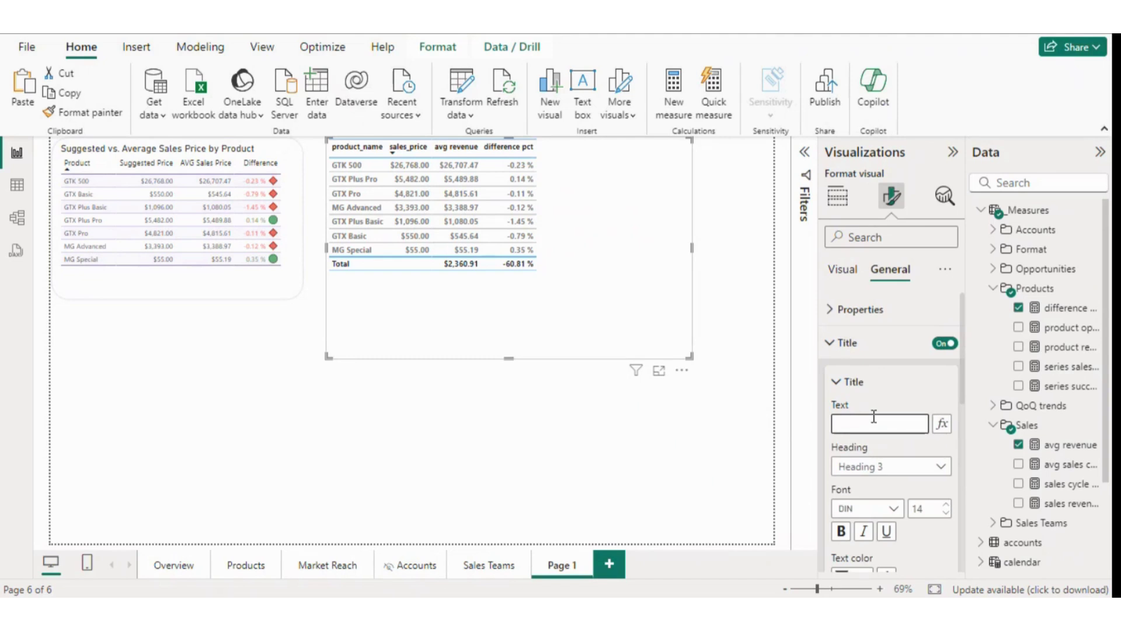
pyautogui.write('Suggested v')
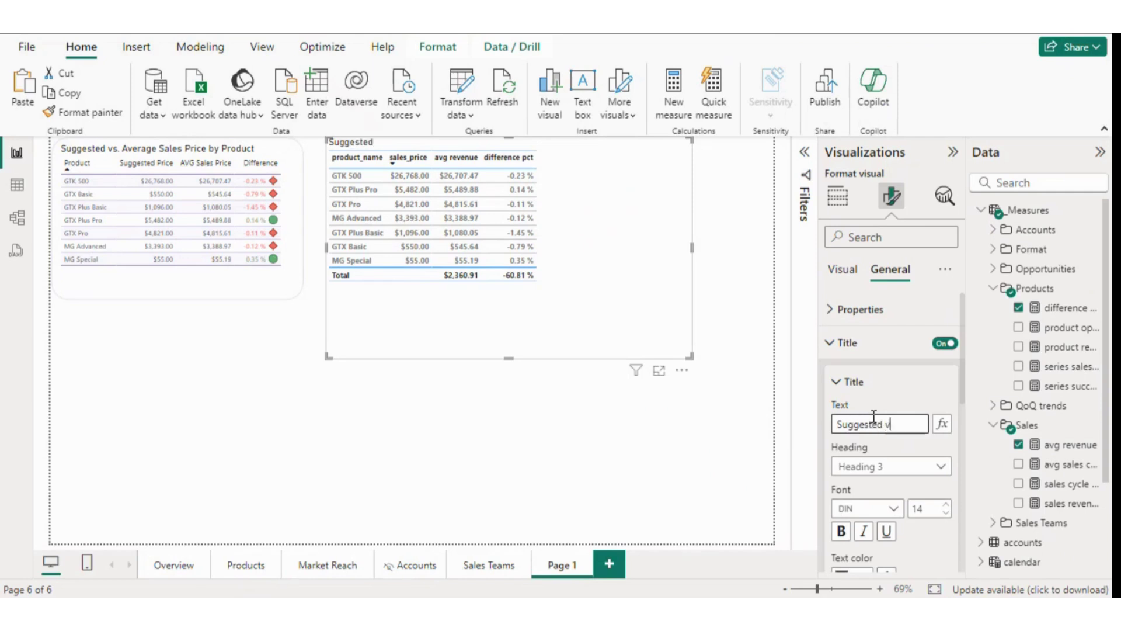
pyautogui.write('s Average Sales P')
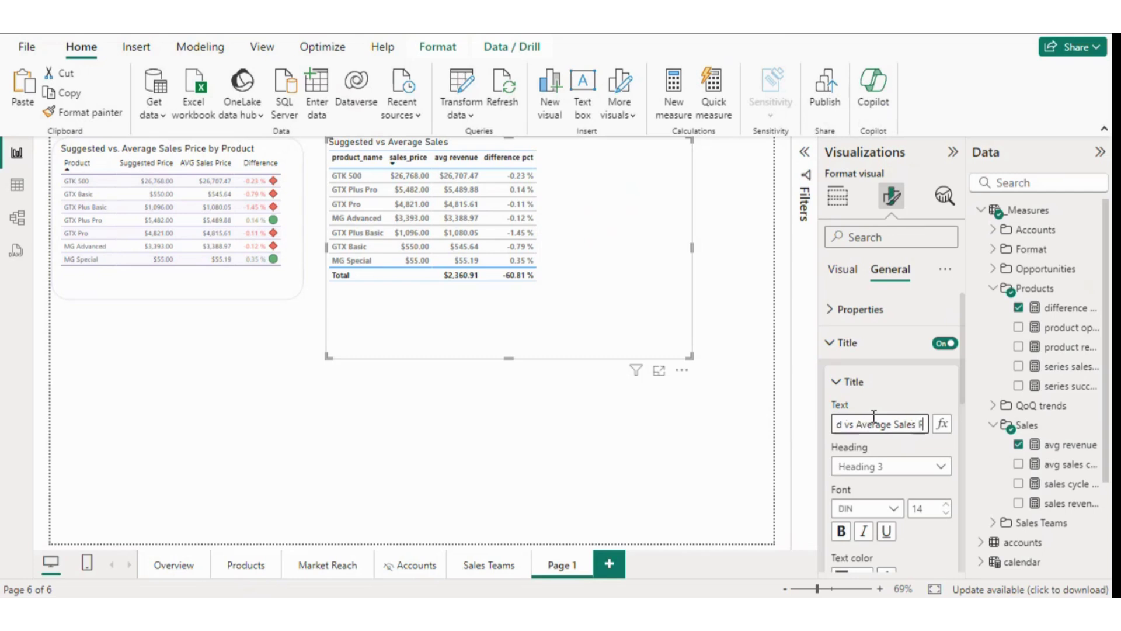
pyautogui.write('rice by Product')
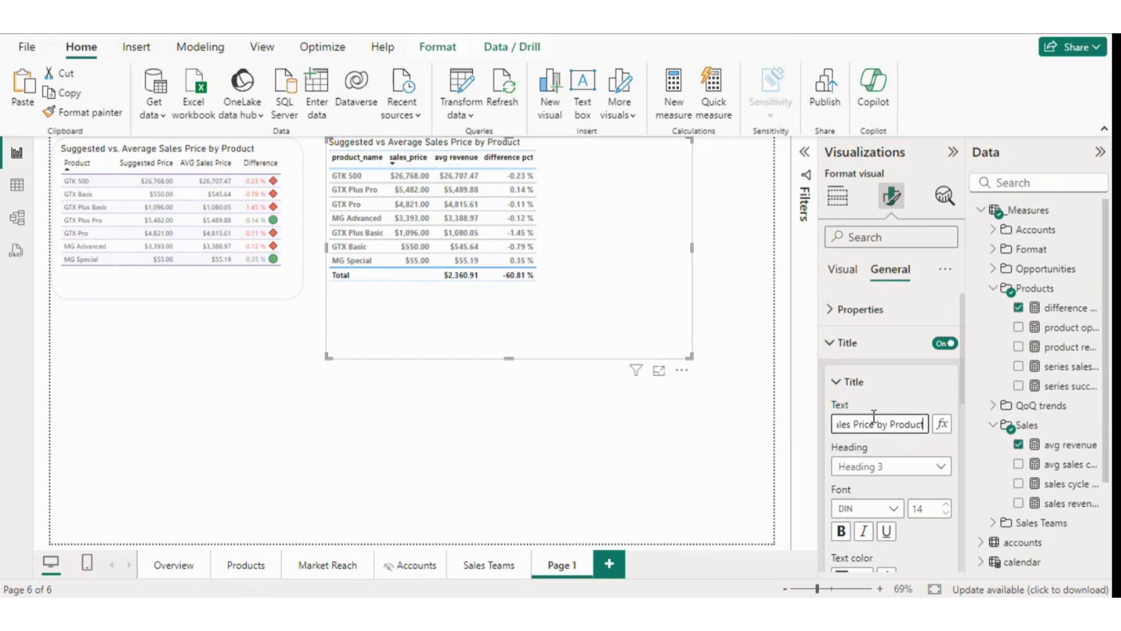
pyautogui.click(905, 387)
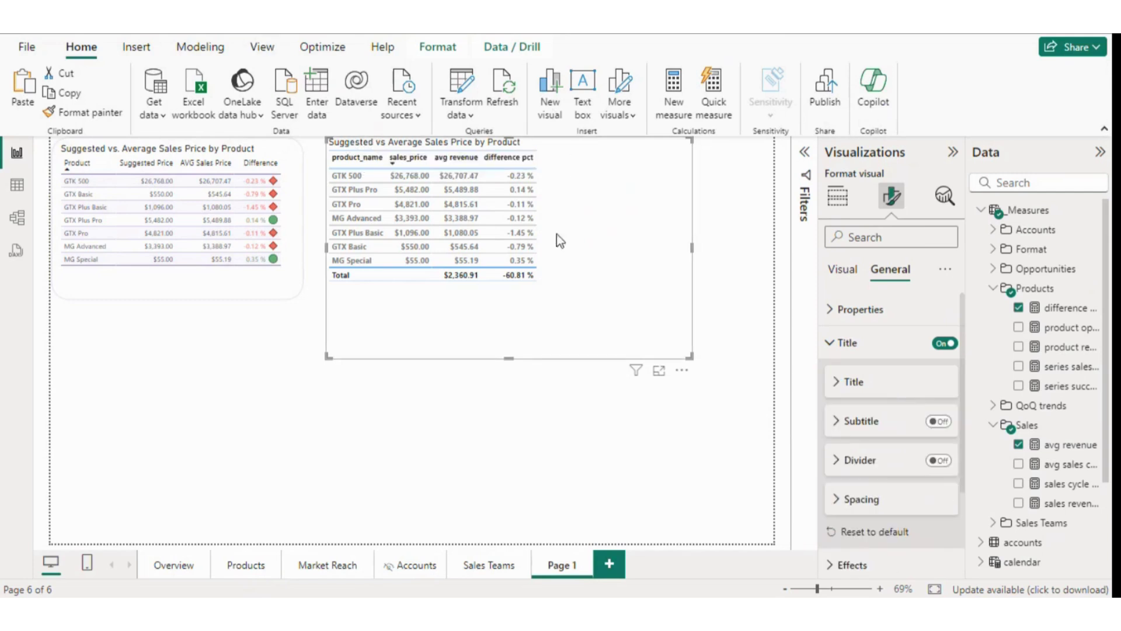
# - Move the table lower on the page and make its title bold and italic
pyautogui.moveTo(560, 239); pyautogui.dragTo(571, 334)
pyautogui.click(867, 385)
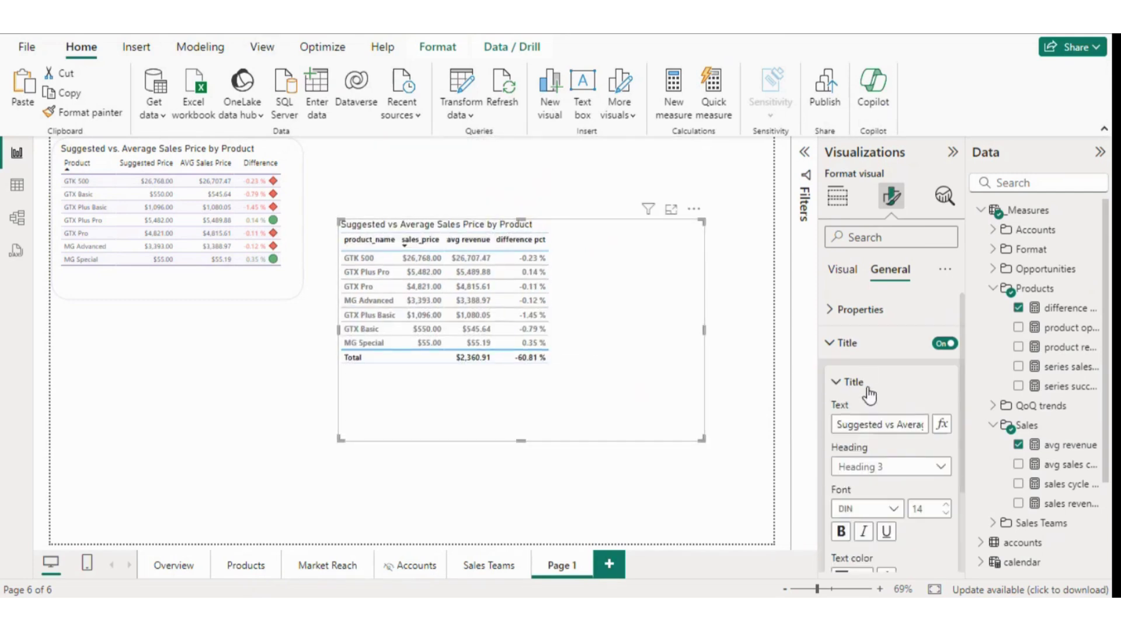
pyautogui.click(841, 530)
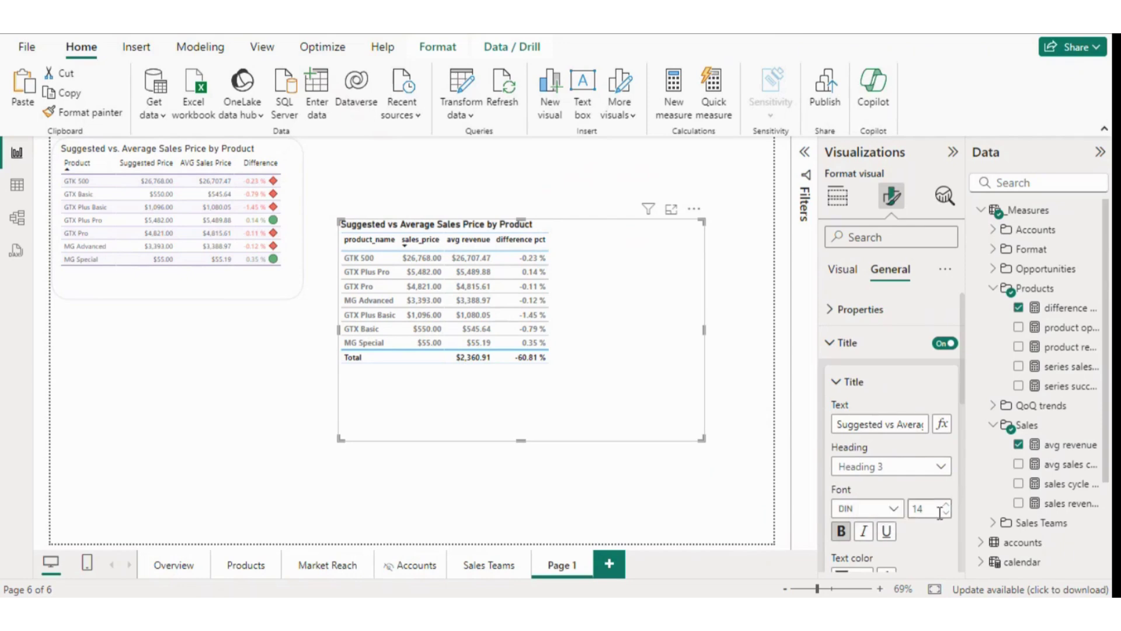
pyautogui.click(865, 532)
pyautogui.scroll(-3, 917, 508)
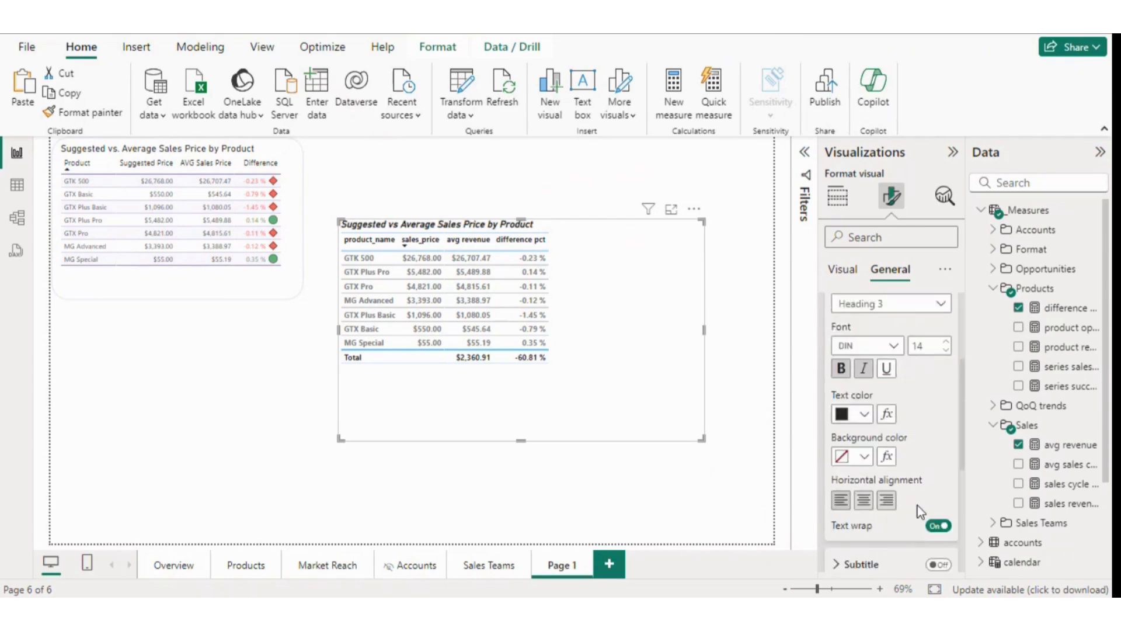
pyautogui.scroll(-4, 919, 512)
pyautogui.click(858, 320)
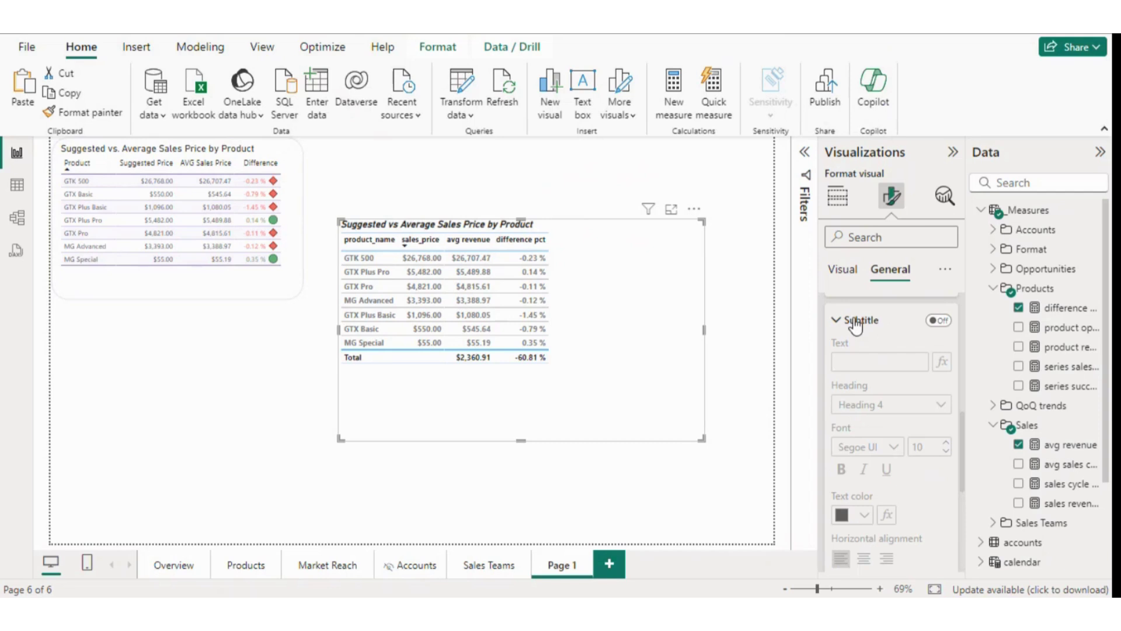
pyautogui.click(856, 322)
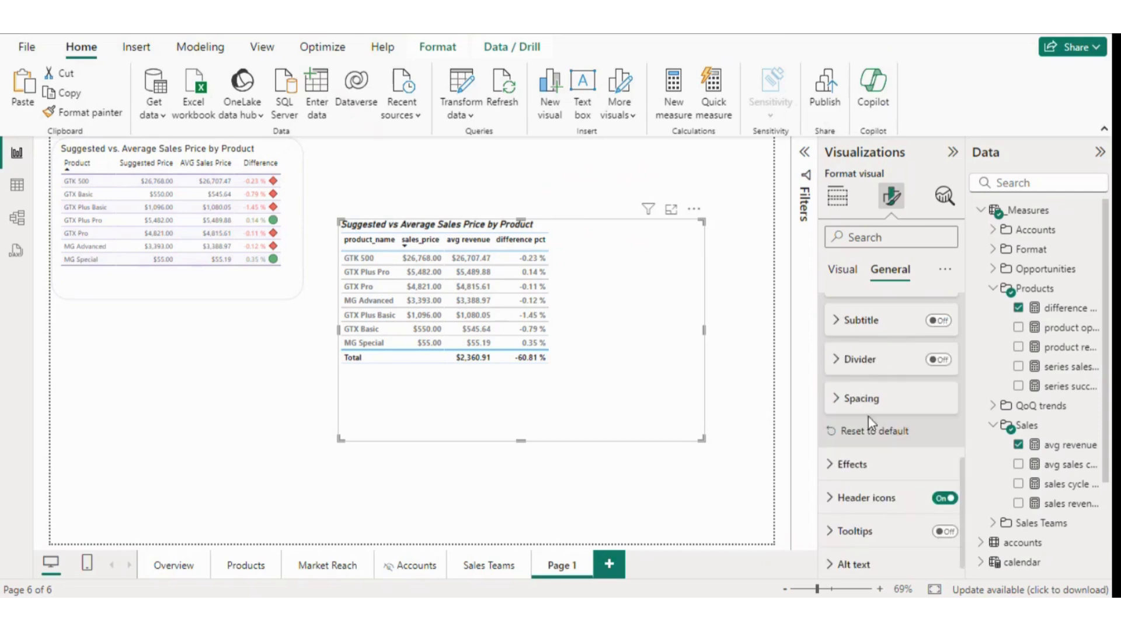
# - Keep the visual background white after trying a dark grey background
pyautogui.click(852, 464)
pyautogui.scroll(-3, 905, 416)
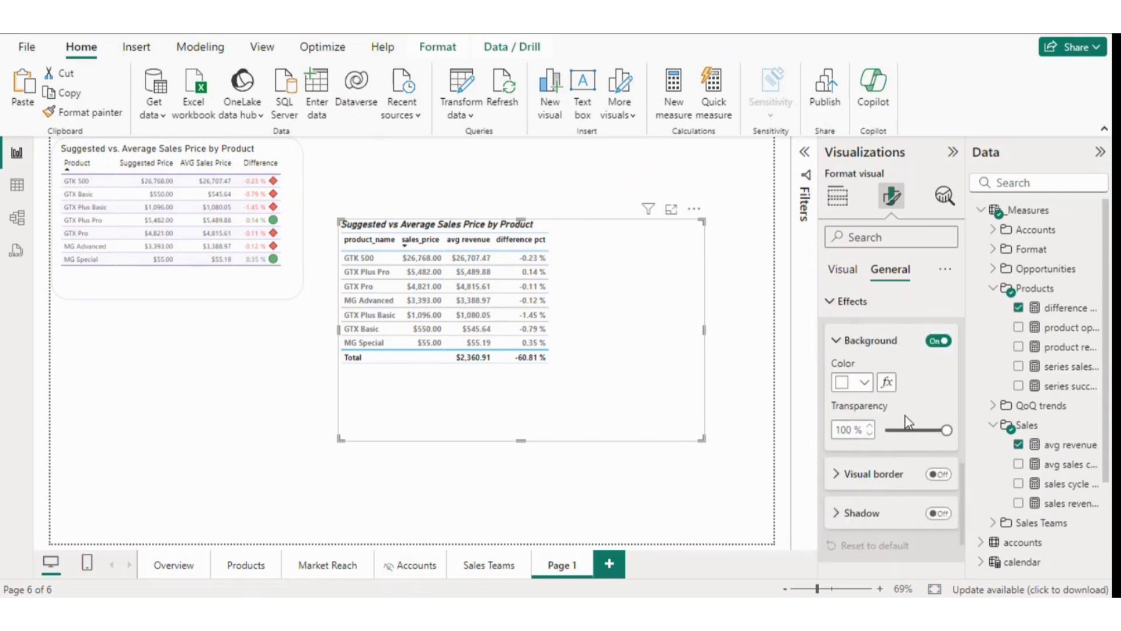
pyautogui.click(865, 383)
pyautogui.click(897, 319)
pyautogui.click(865, 383)
pyautogui.click(875, 320)
pyautogui.scroll(2, 874, 348)
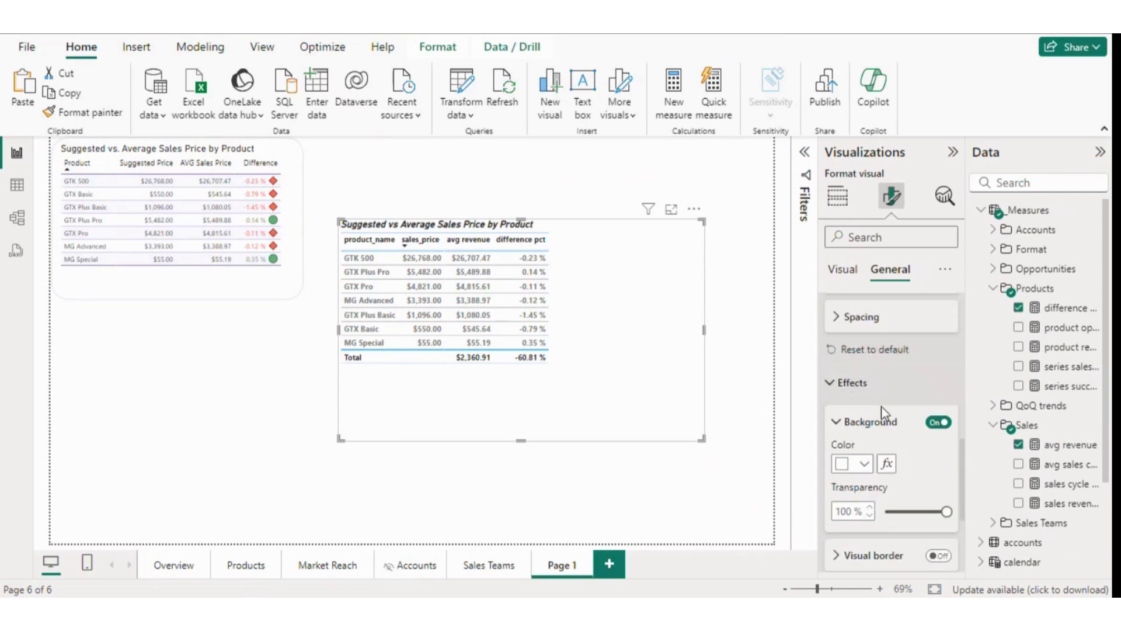
pyautogui.click(862, 388)
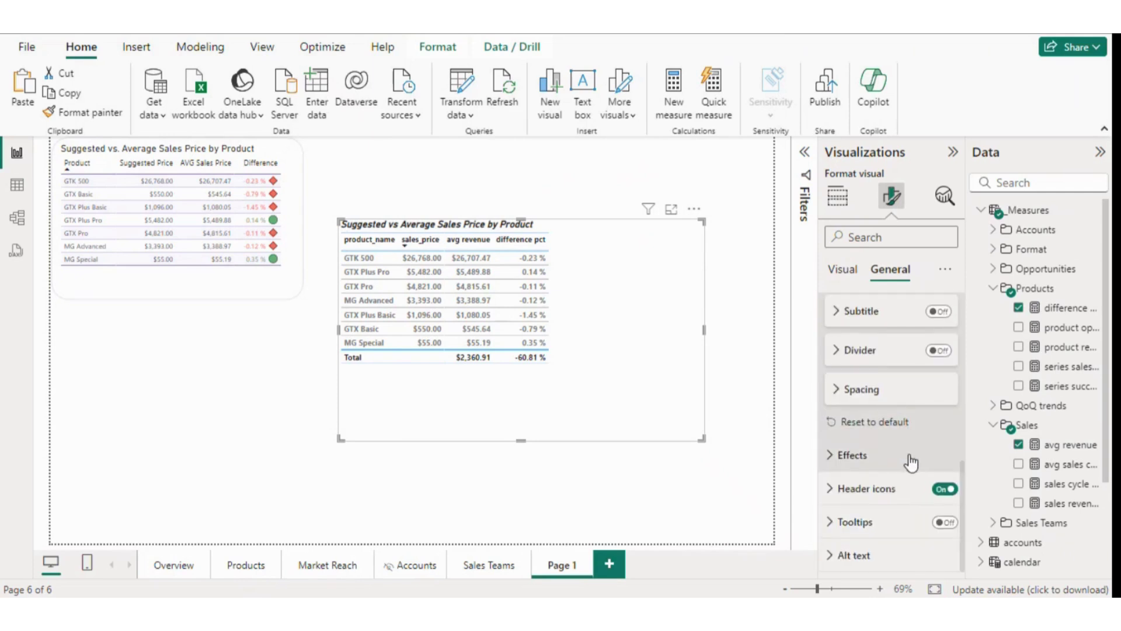
# - Review the table's size, position, padding and advanced layout settings
pyautogui.scroll(3, 909, 454)
pyautogui.scroll(5, 909, 450)
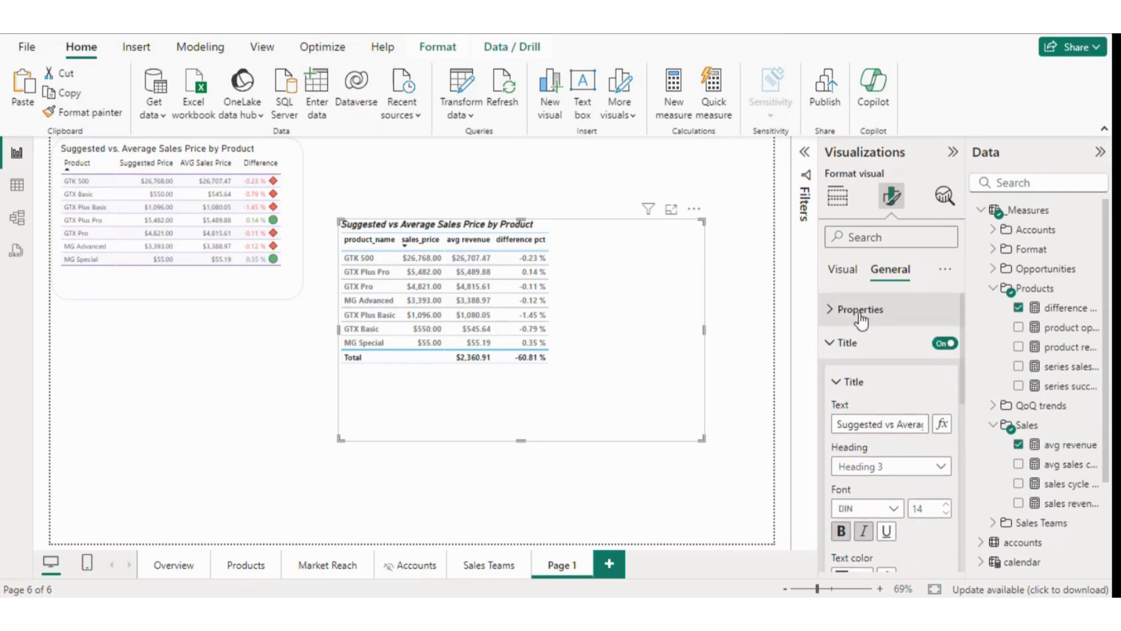
pyautogui.click(863, 315)
pyautogui.click(870, 534)
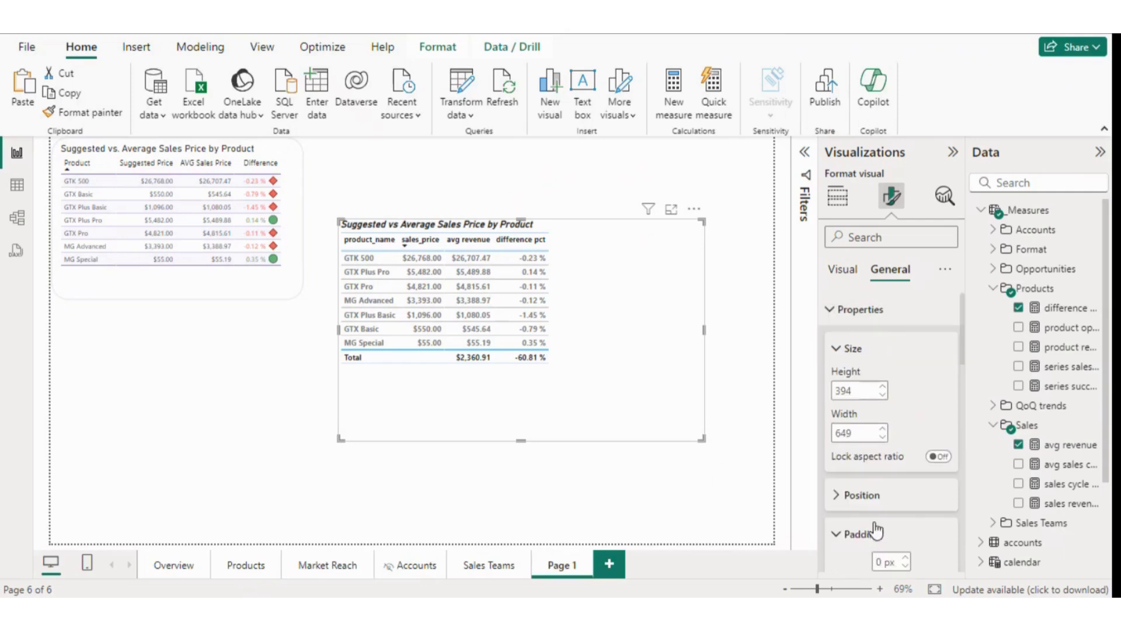
pyautogui.scroll(-1, 964, 365)
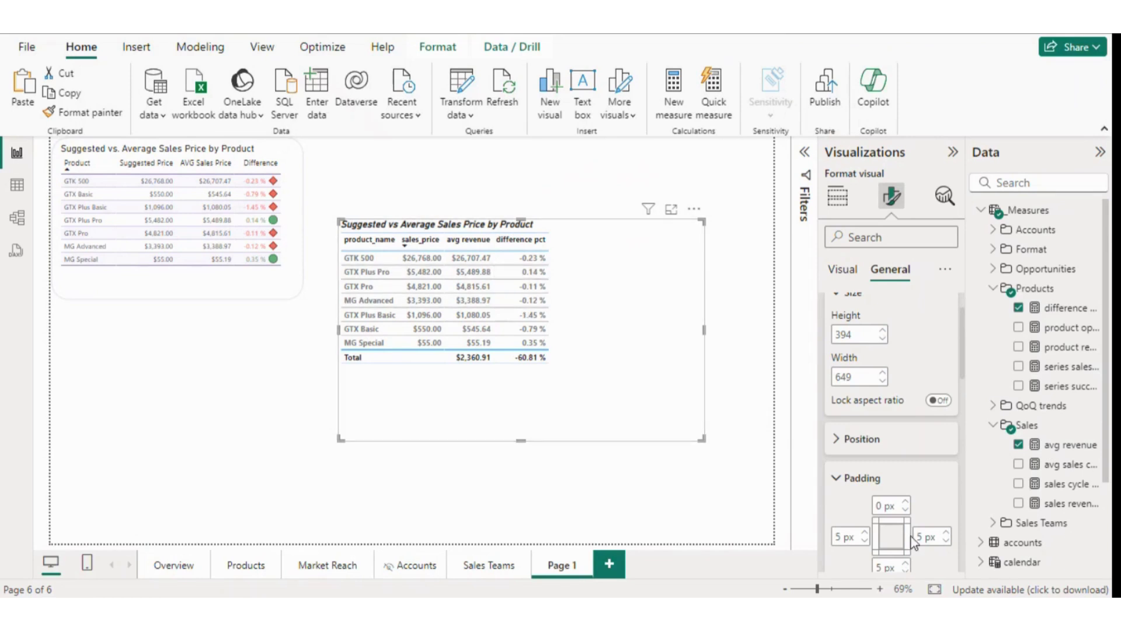
pyautogui.click(864, 439)
pyautogui.scroll(-2, 896, 430)
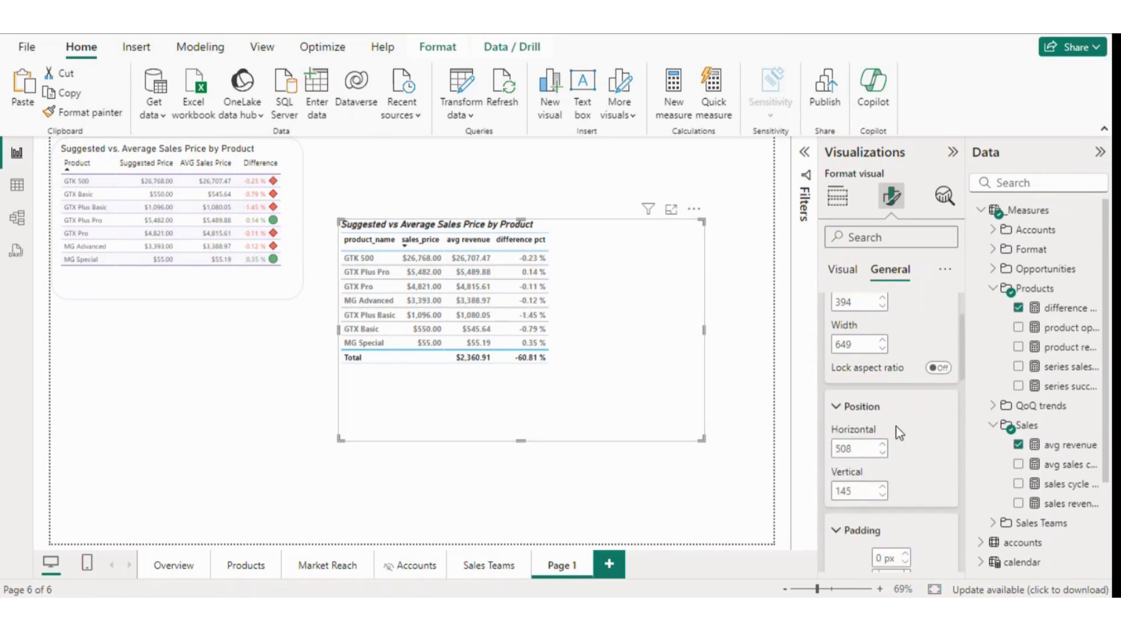
pyautogui.scroll(-2, 963, 394)
pyautogui.click(955, 390)
pyautogui.moveTo(967, 396); pyautogui.dragTo(971, 546)
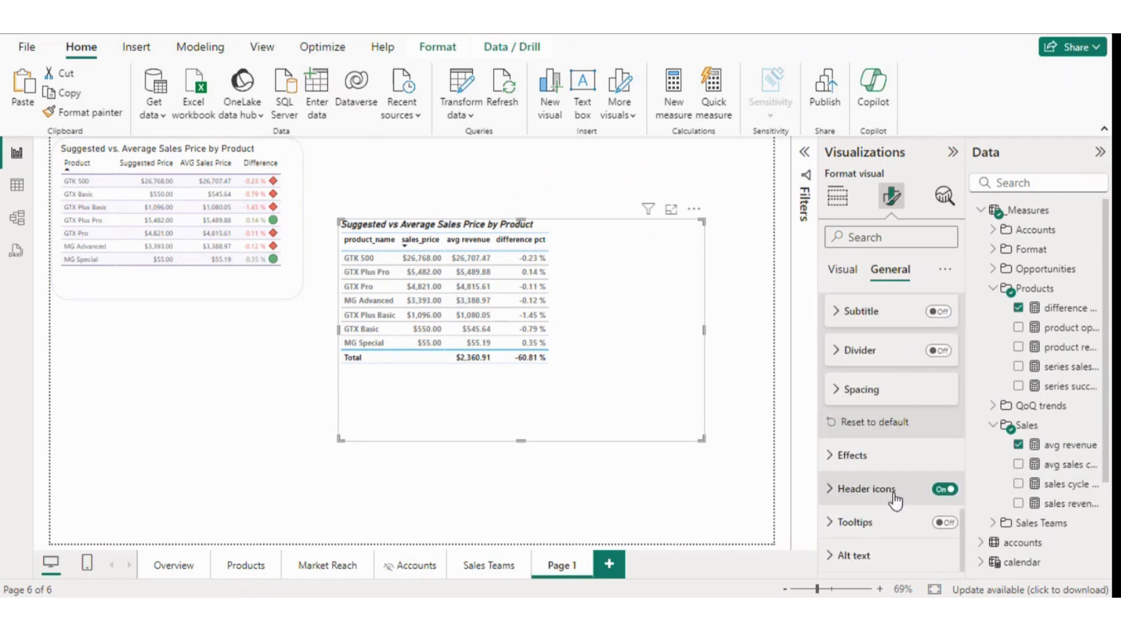
# - Switch on a drop shadow for the table and check its colour options
pyautogui.click(859, 458)
pyautogui.scroll(-2, 963, 503)
pyautogui.moveTo(964, 503); pyautogui.dragTo(971, 553)
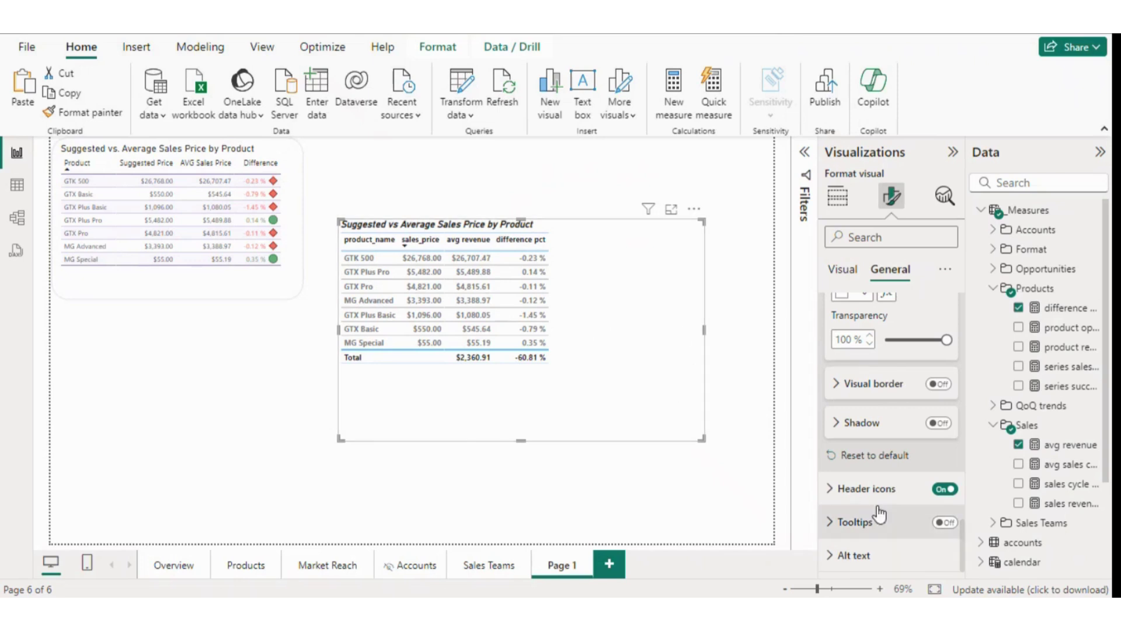
pyautogui.click(939, 422)
pyautogui.click(870, 425)
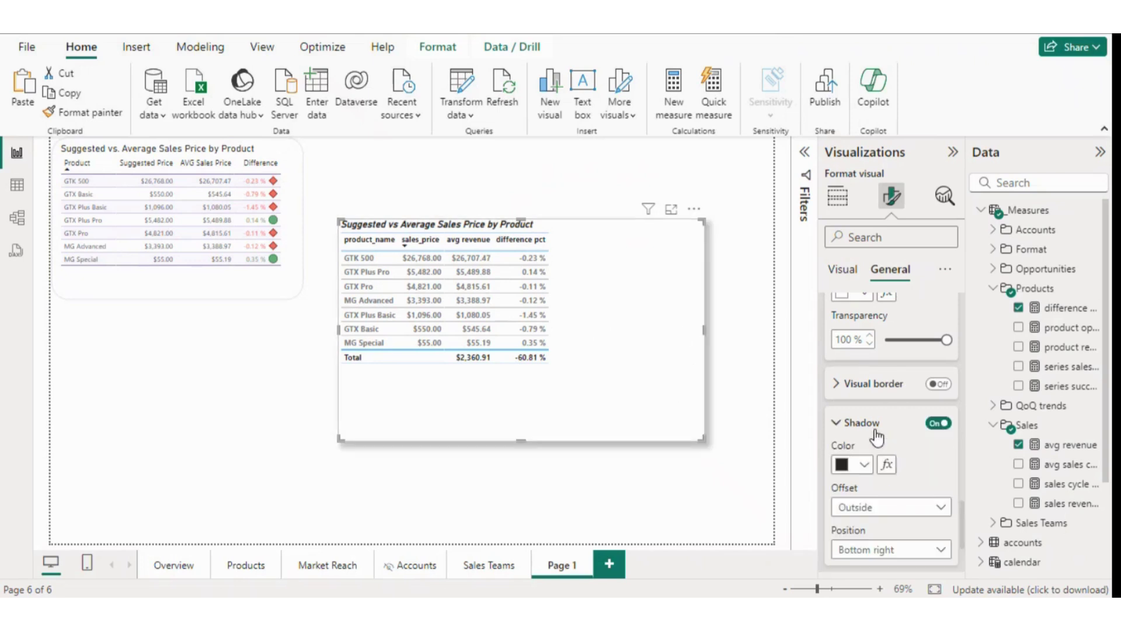
pyautogui.click(864, 464)
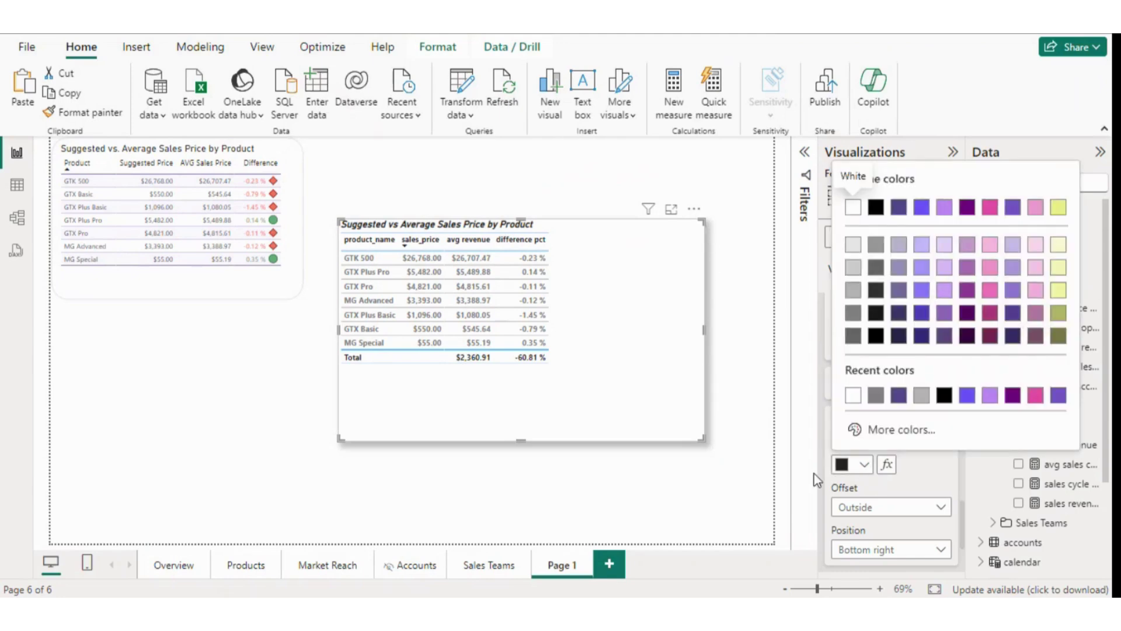
pyautogui.click(923, 474)
# - Give the value rows a light yellow background, keeping the alternate rows white
pyautogui.click(837, 195)
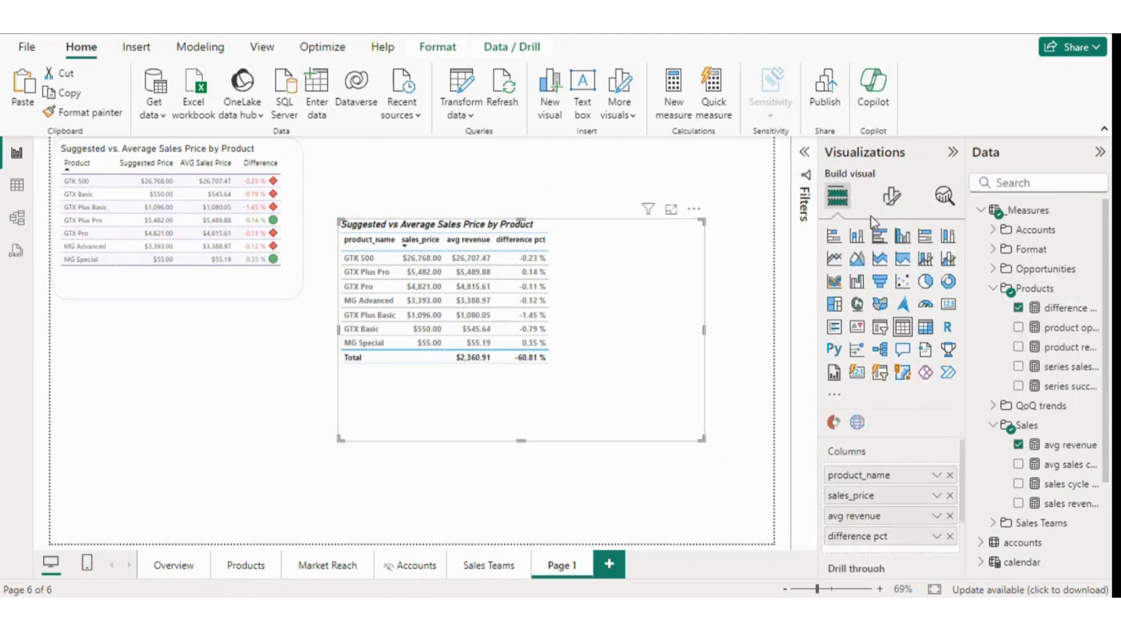
pyautogui.click(892, 197)
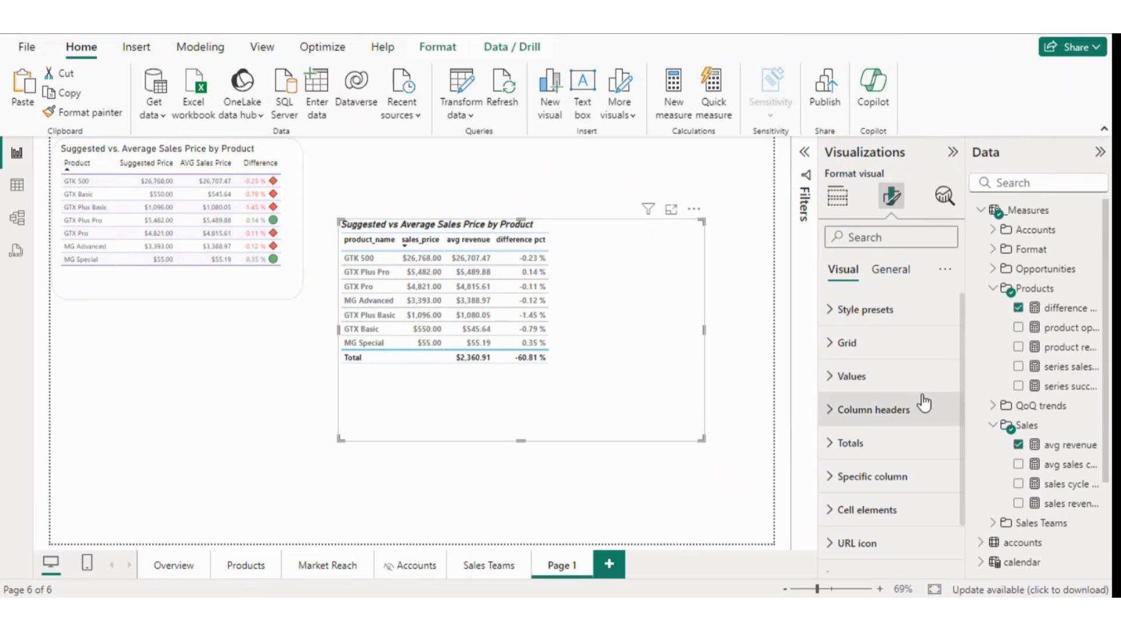
pyautogui.click(890, 380)
pyautogui.click(903, 374)
pyautogui.click(905, 375)
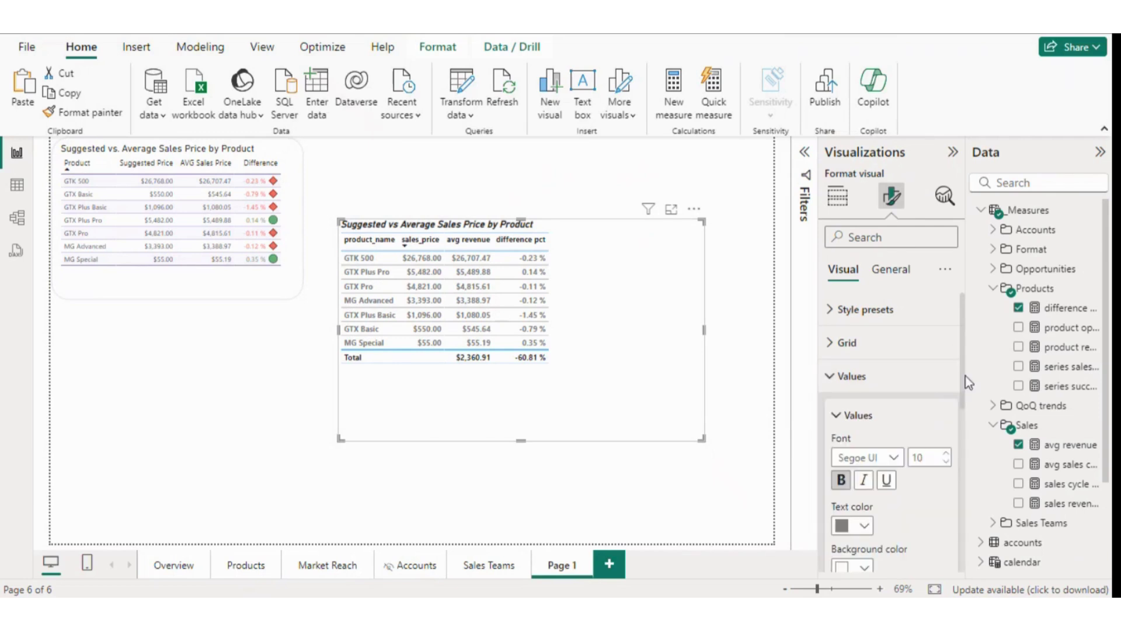
pyautogui.moveTo(966, 380); pyautogui.dragTo(963, 413)
pyautogui.scroll(-3, 899, 397)
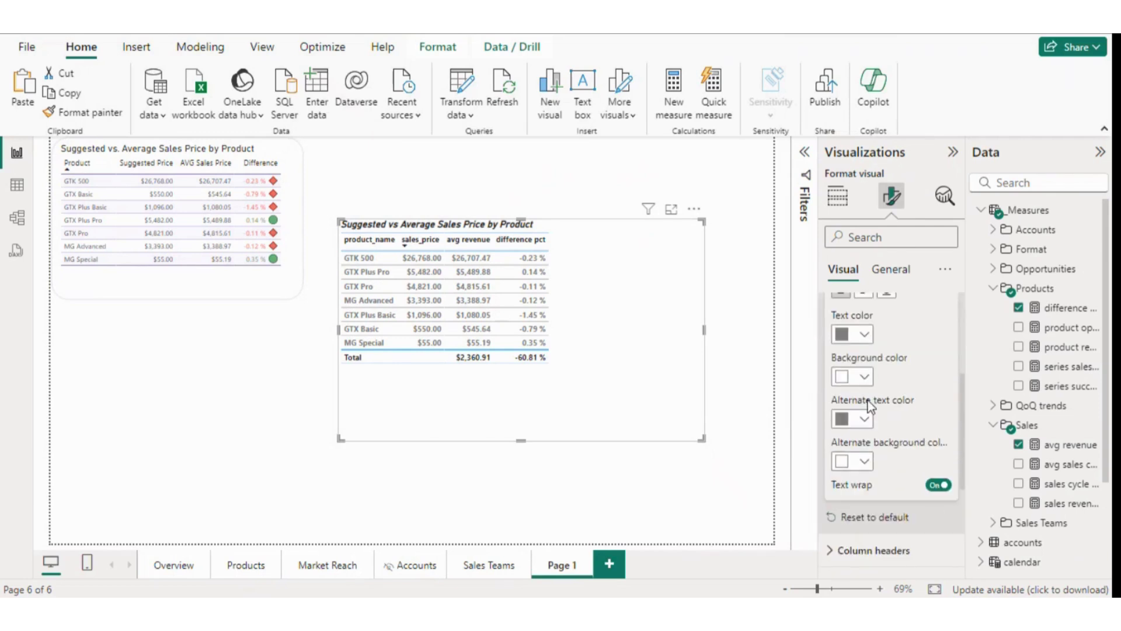
pyautogui.click(865, 377)
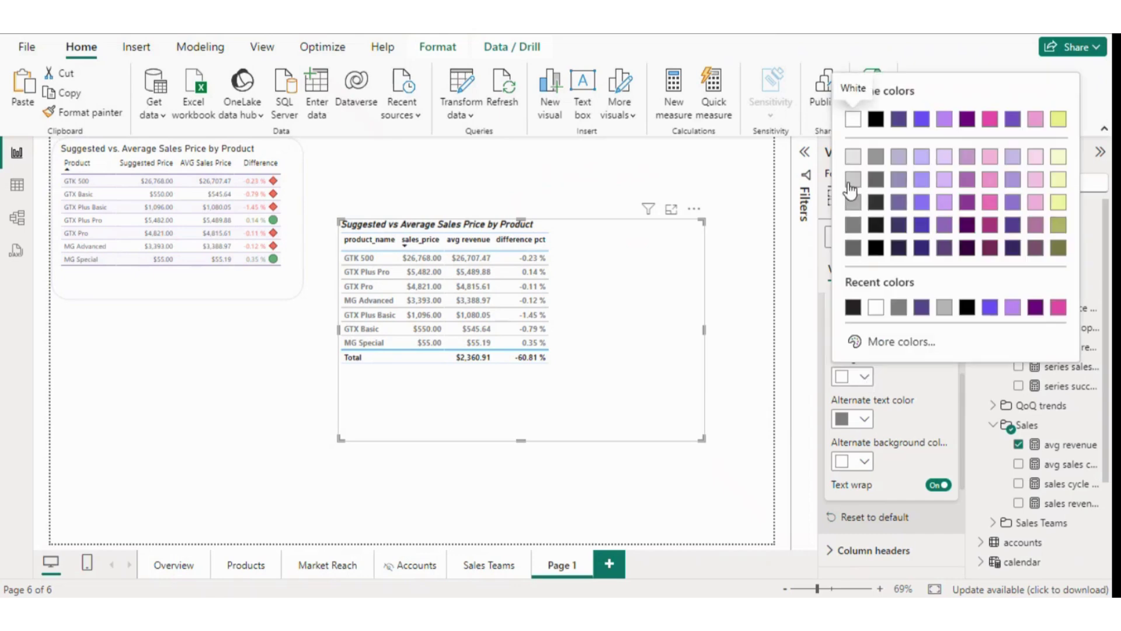
pyautogui.click(943, 158)
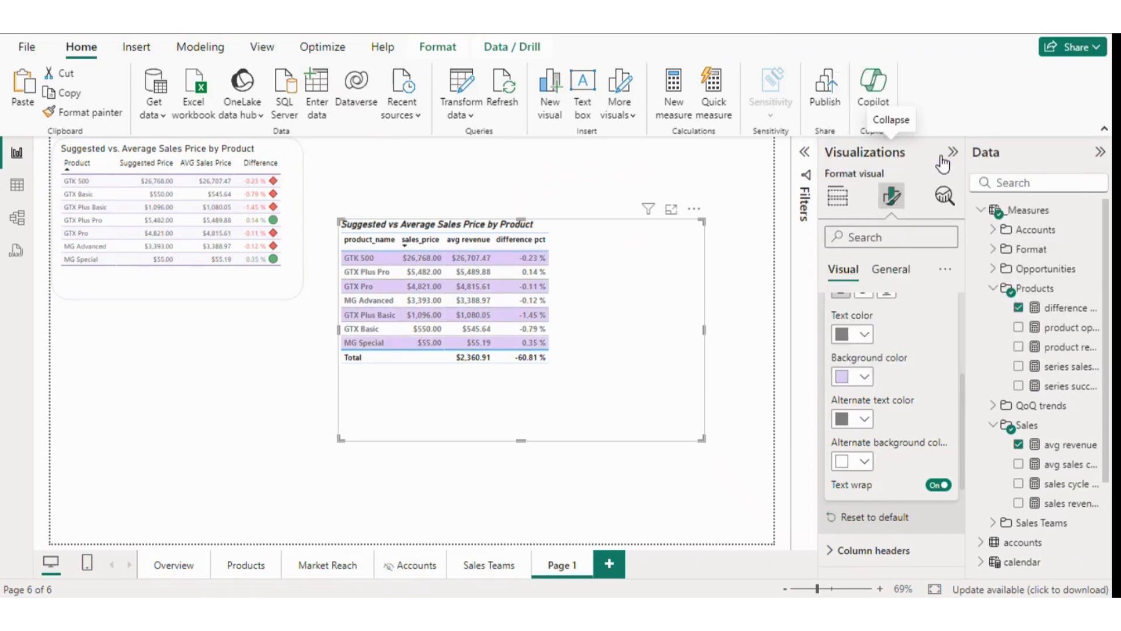
pyautogui.click(842, 377)
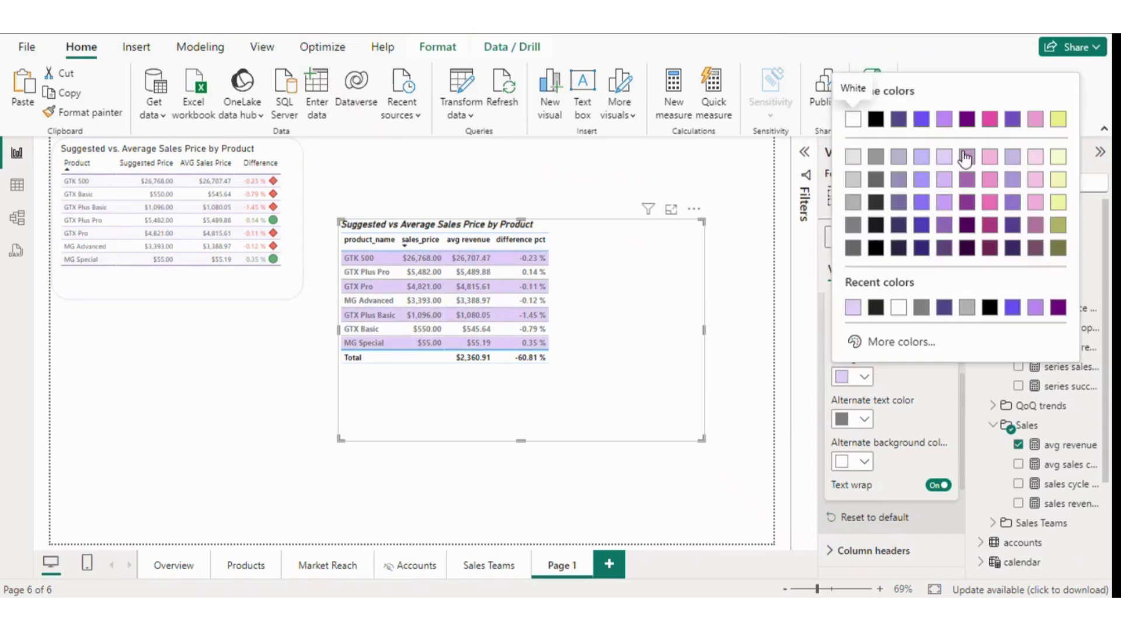
pyautogui.click(1055, 159)
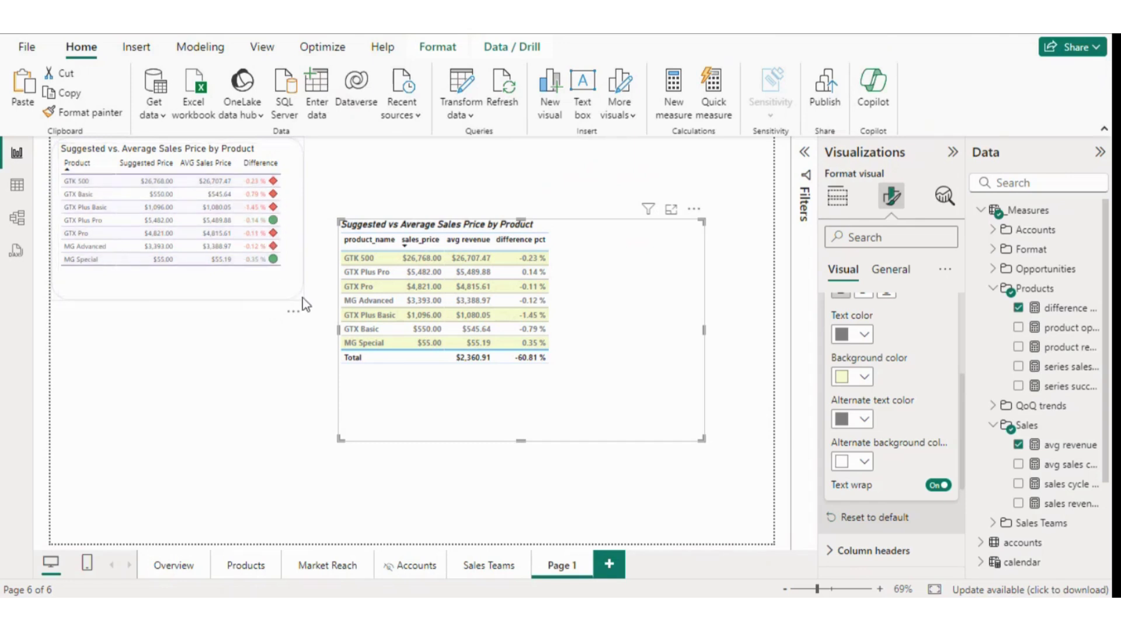
pyautogui.click(836, 201)
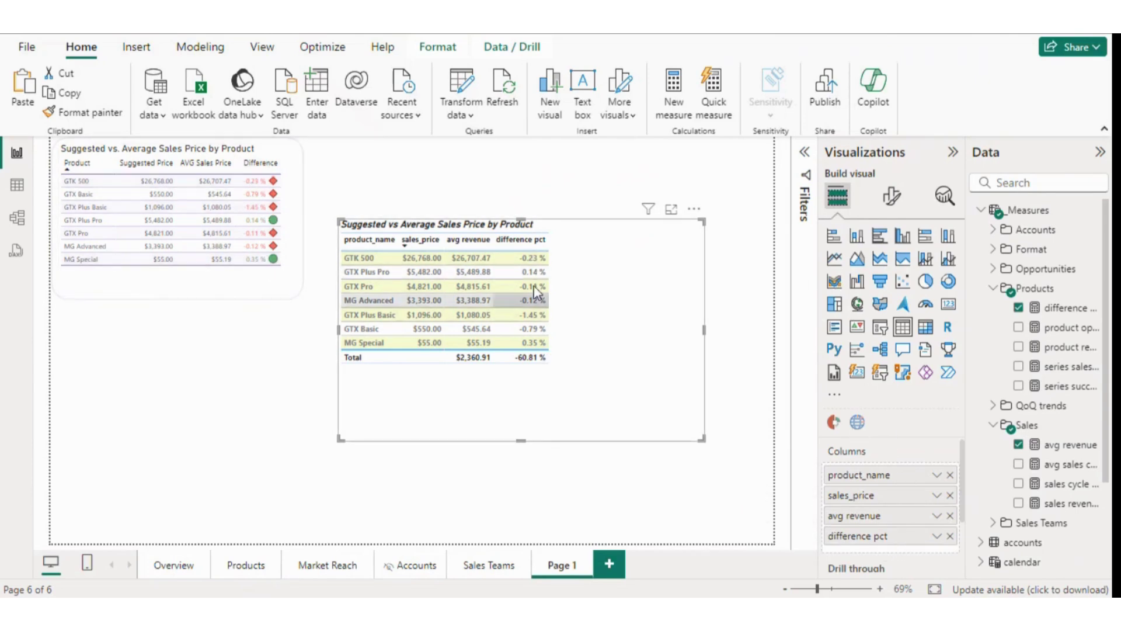
# - Set up rule-based conditional font colour on the difference pct values
pyautogui.click(938, 537)
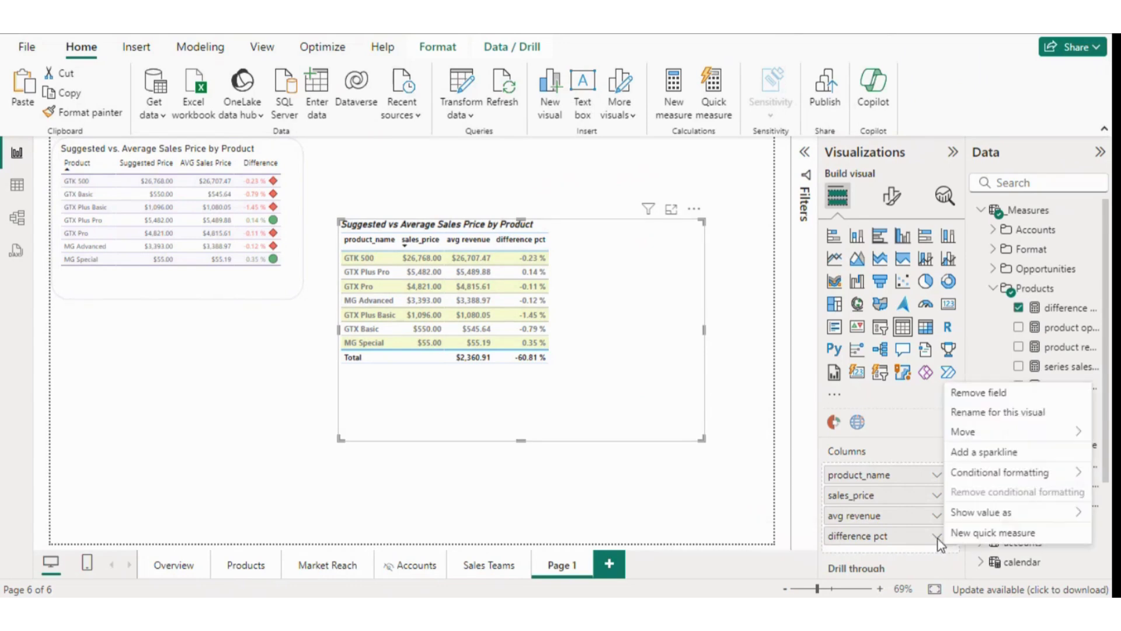
pyautogui.moveTo(1000, 476)
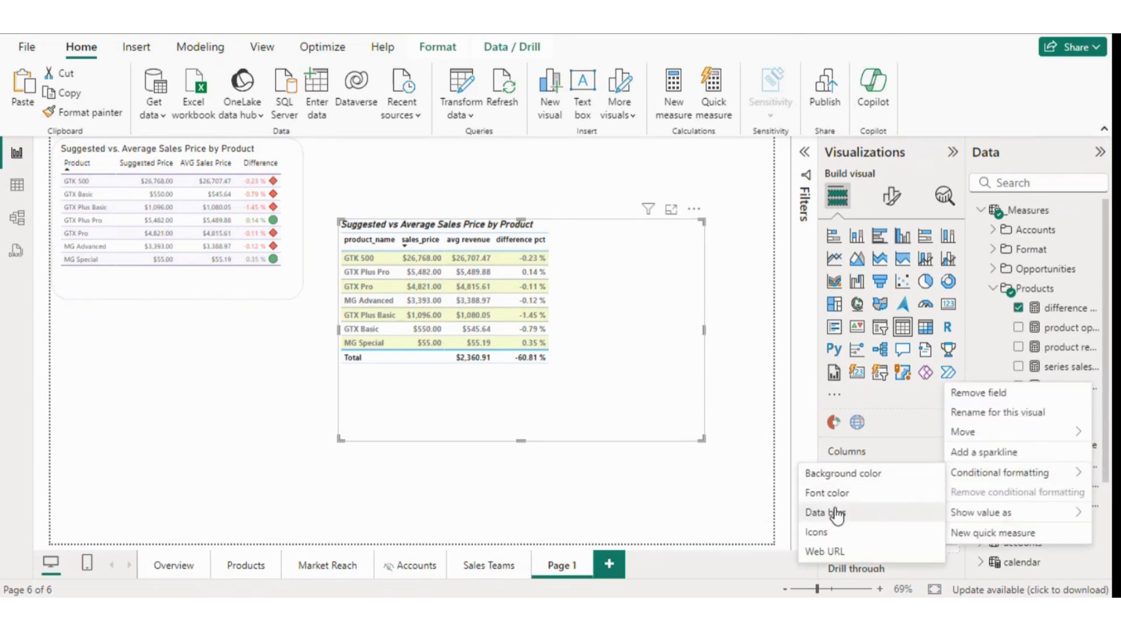
pyautogui.click(827, 492)
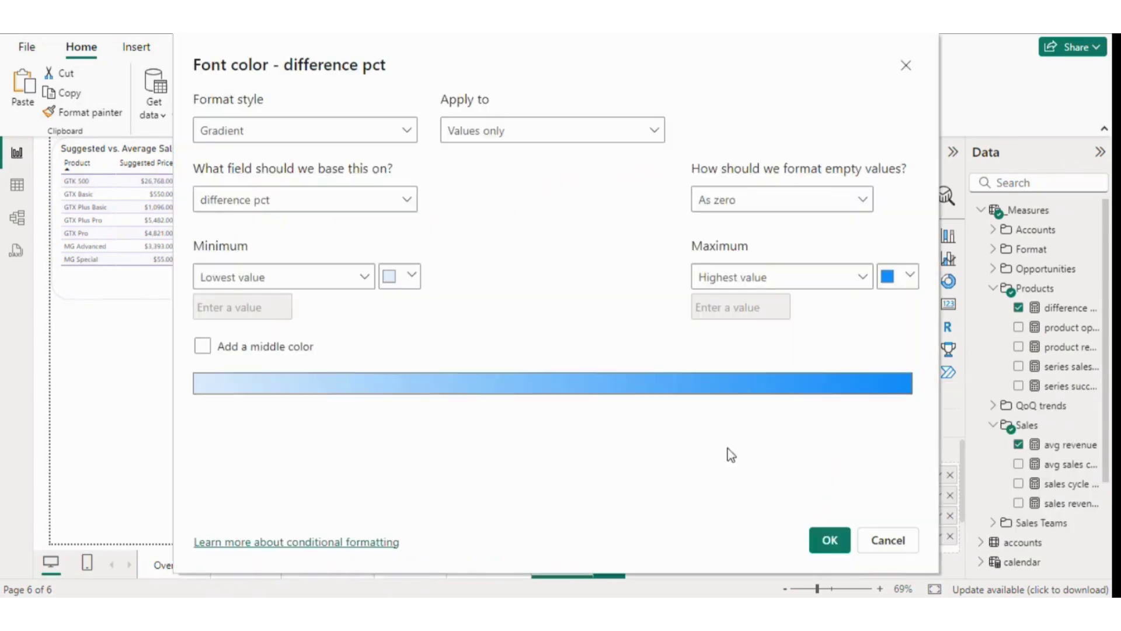
pyautogui.click(368, 133)
pyautogui.click(403, 183)
pyautogui.click(570, 132)
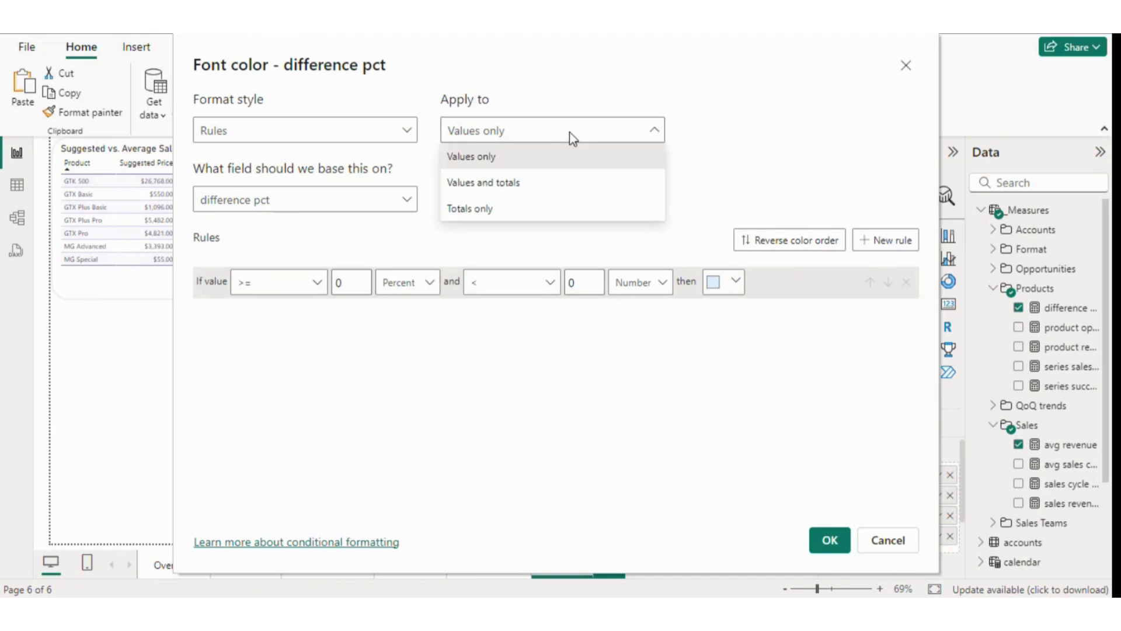
pyautogui.click(570, 135)
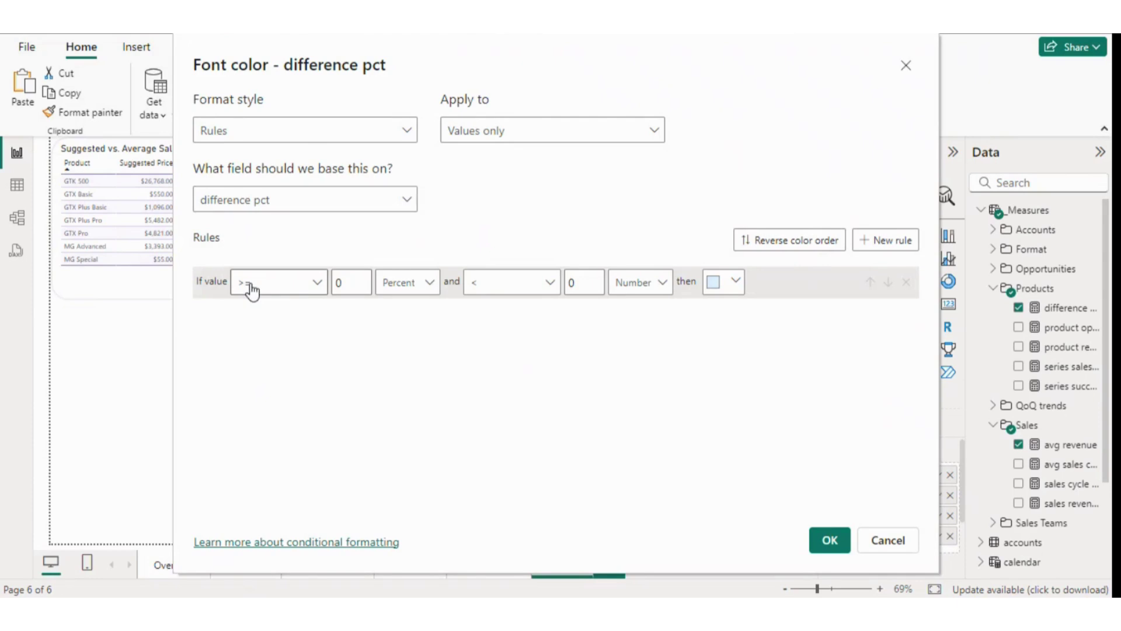
# - Add a first rule colouring values above 0 bright green
pyautogui.click(303, 285)
pyautogui.click(257, 309)
pyautogui.click(550, 284)
pyautogui.click(506, 331)
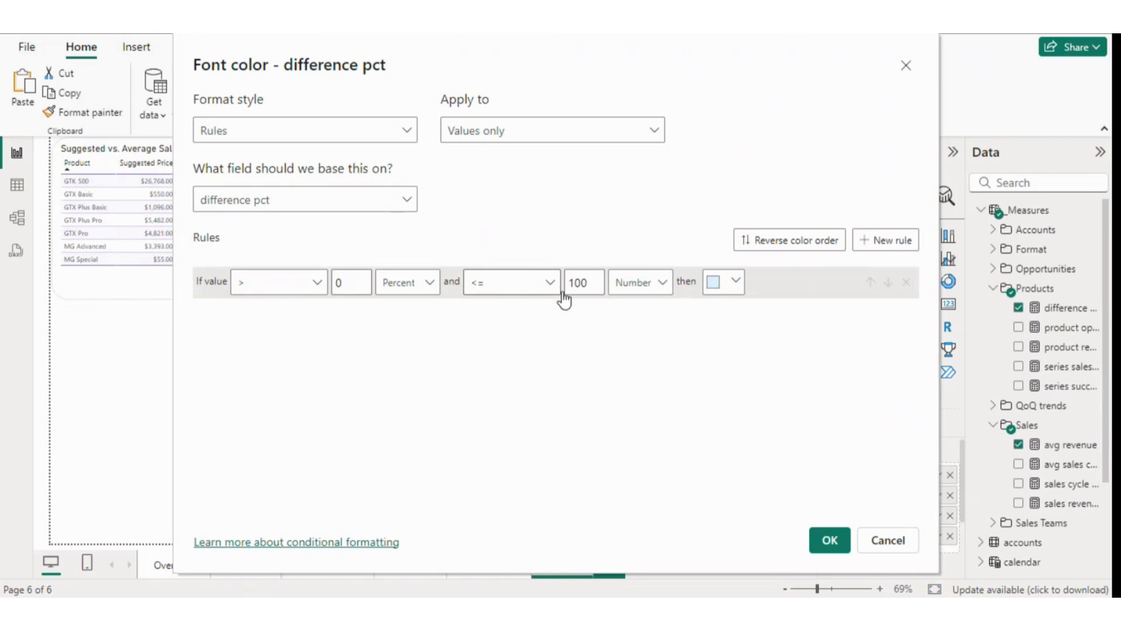
pyautogui.click(727, 285)
pyautogui.click(674, 517)
pyautogui.click(681, 462)
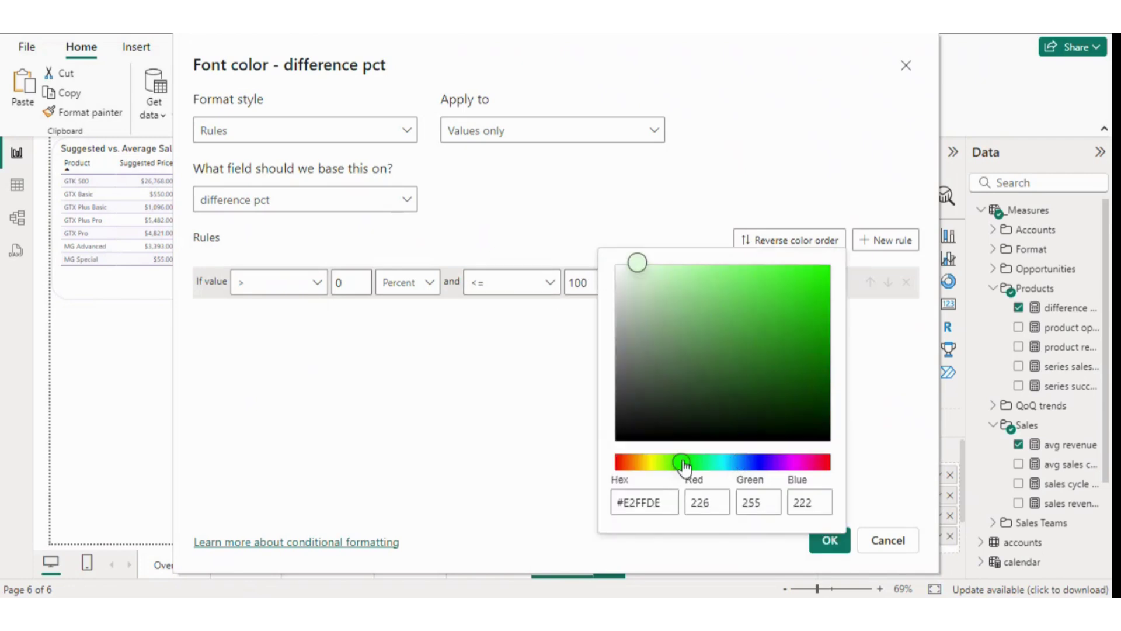
pyautogui.moveTo(639, 275); pyautogui.dragTo(818, 318)
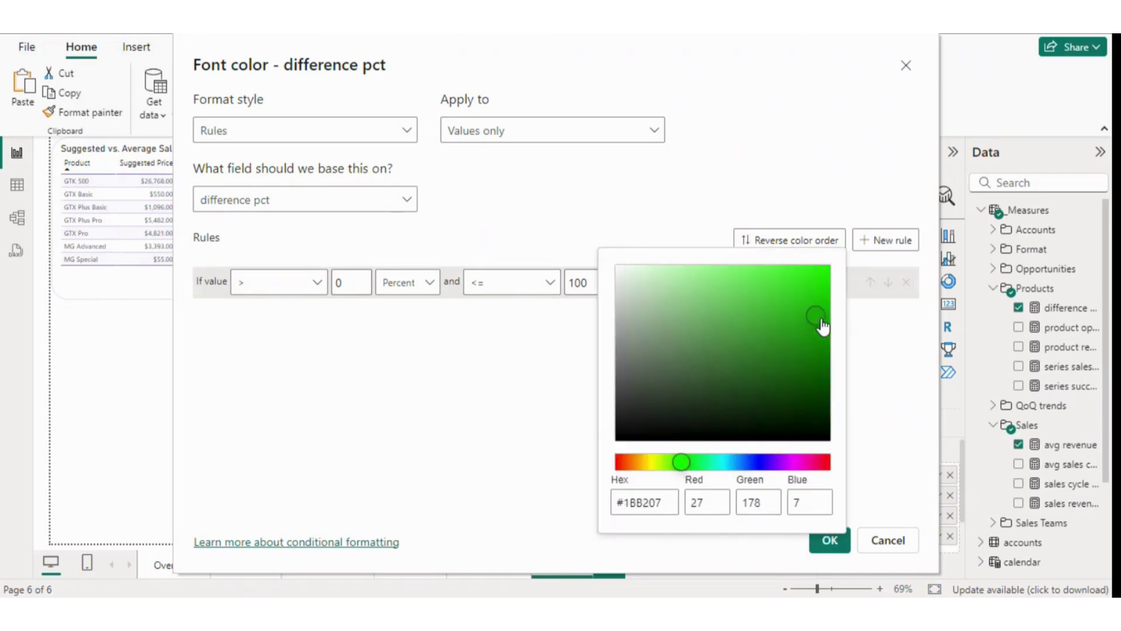
pyautogui.click(858, 459)
# - Add a second rule colouring negative values red and apply both rules
pyautogui.click(903, 244)
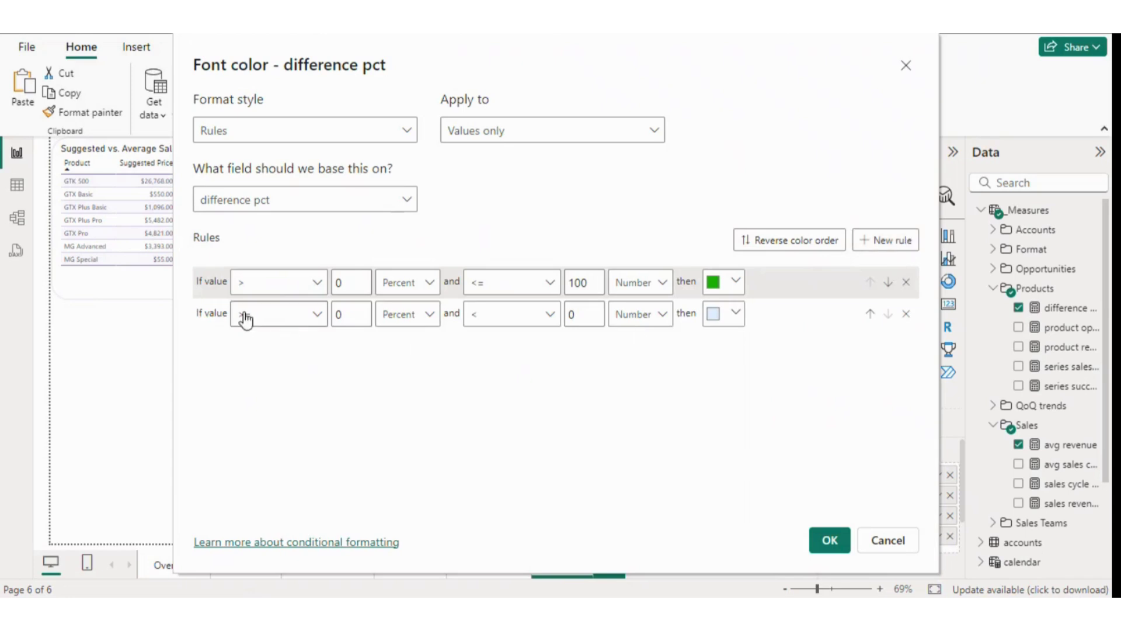
pyautogui.click(514, 318)
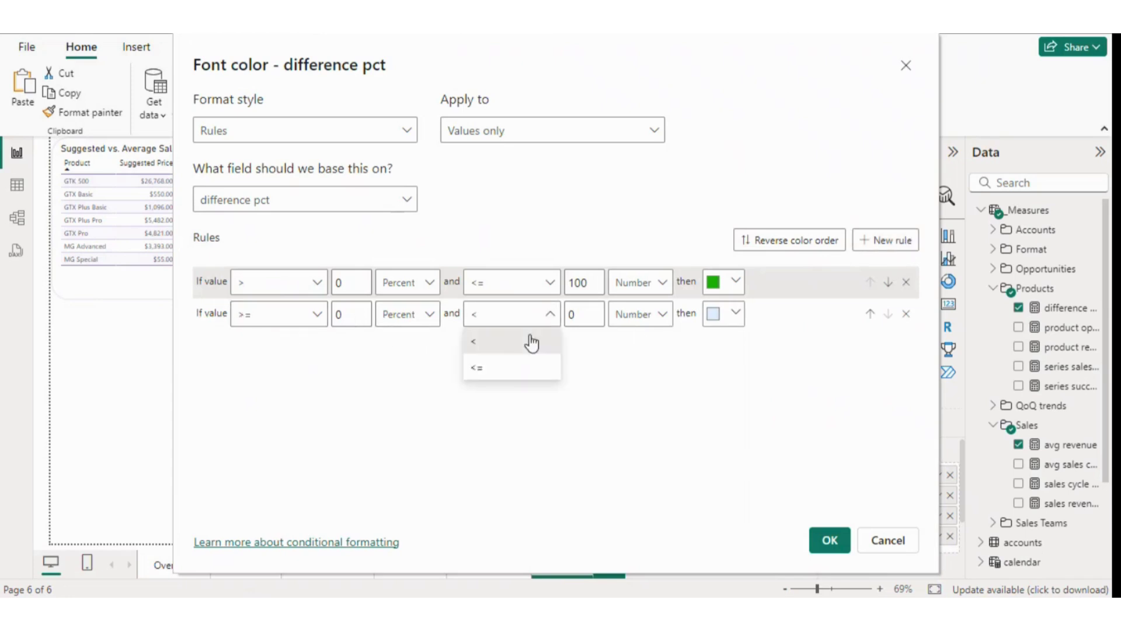
pyautogui.click(511, 368)
pyautogui.click(719, 320)
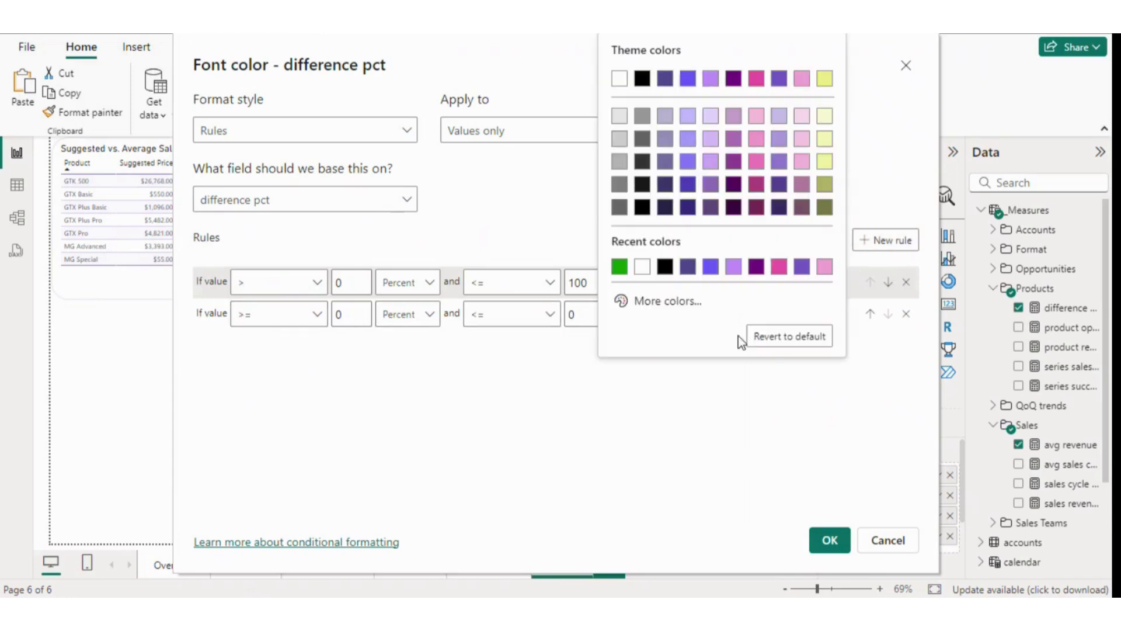
pyautogui.click(646, 308)
pyautogui.moveTo(826, 250); pyautogui.dragTo(831, 248)
pyautogui.click(818, 87)
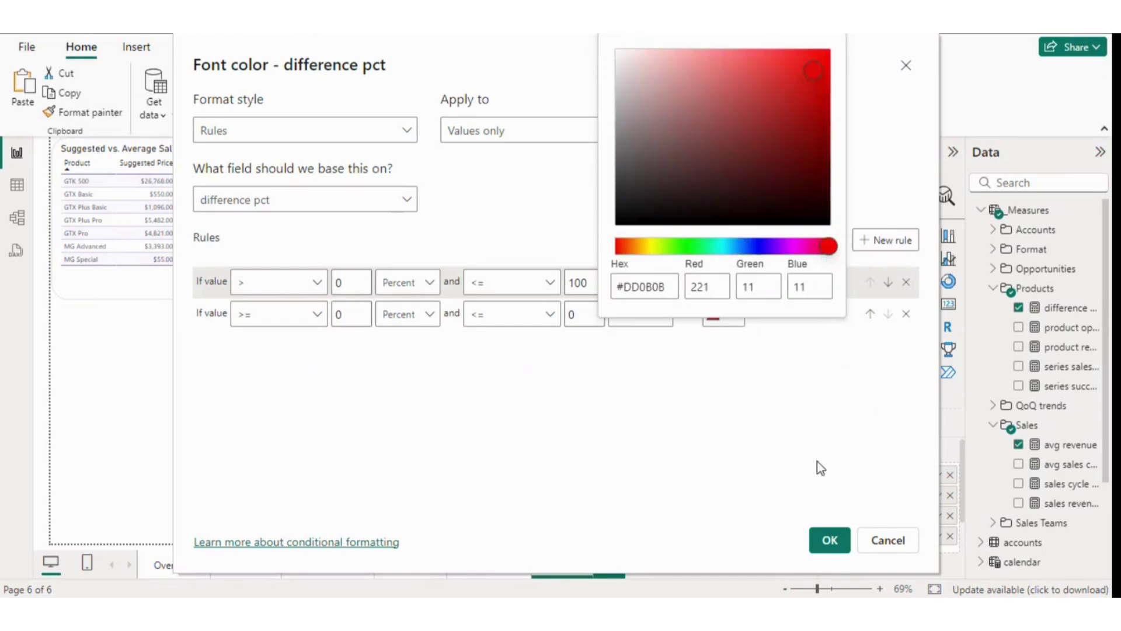
pyautogui.click(818, 467)
pyautogui.click(831, 541)
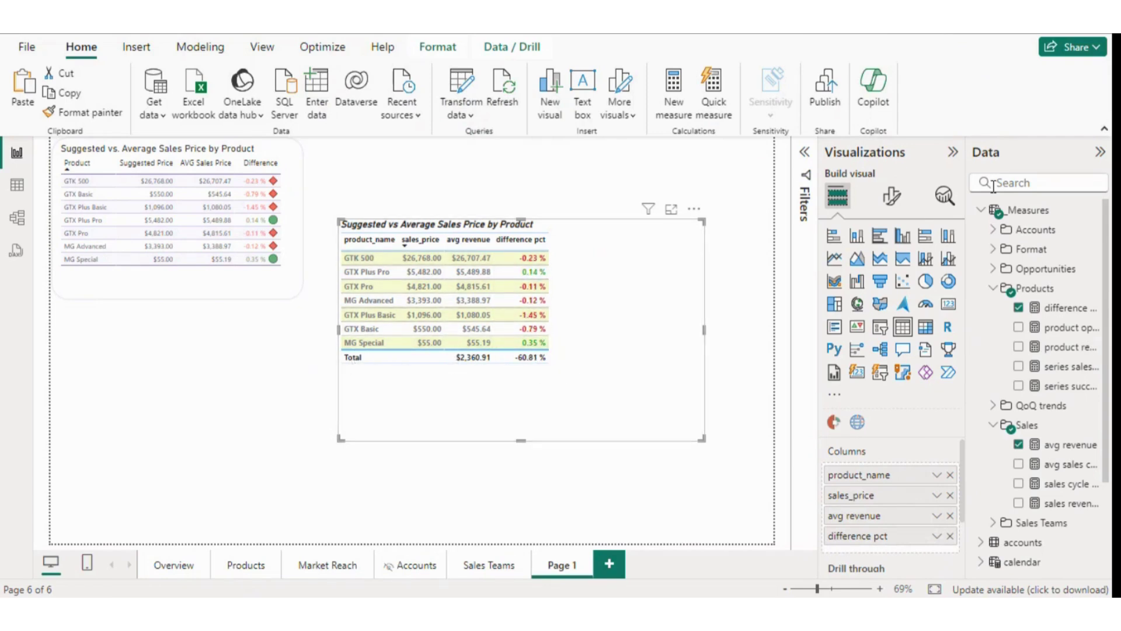
# - Turn off the table's Total row in its format settings, then reselect the table
pyautogui.click(892, 197)
pyautogui.click(914, 274)
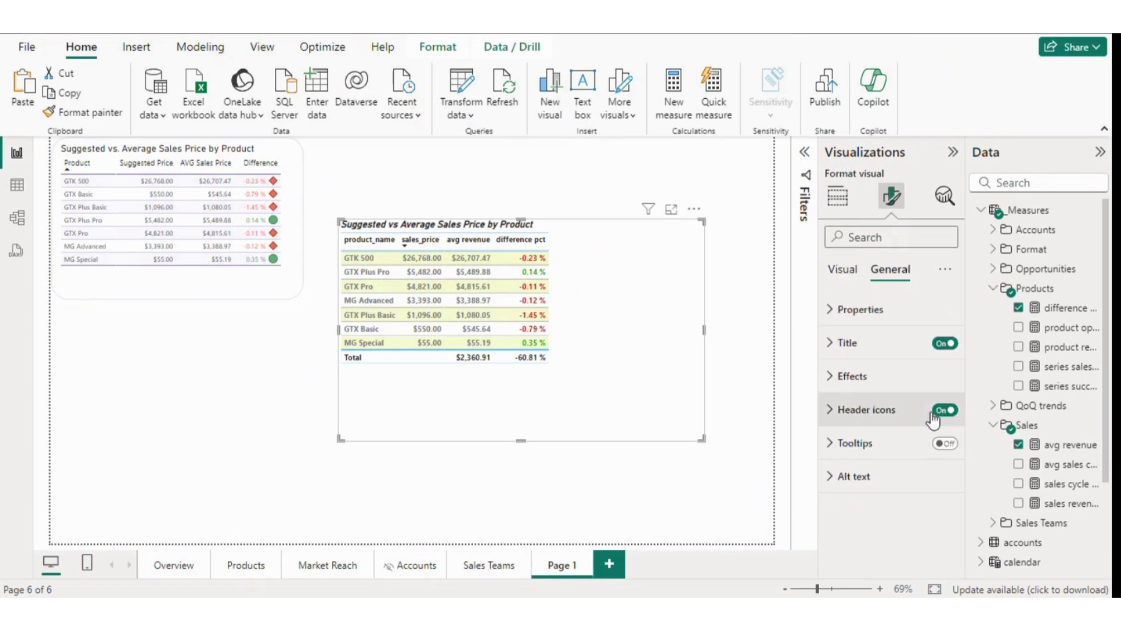
pyautogui.click(856, 270)
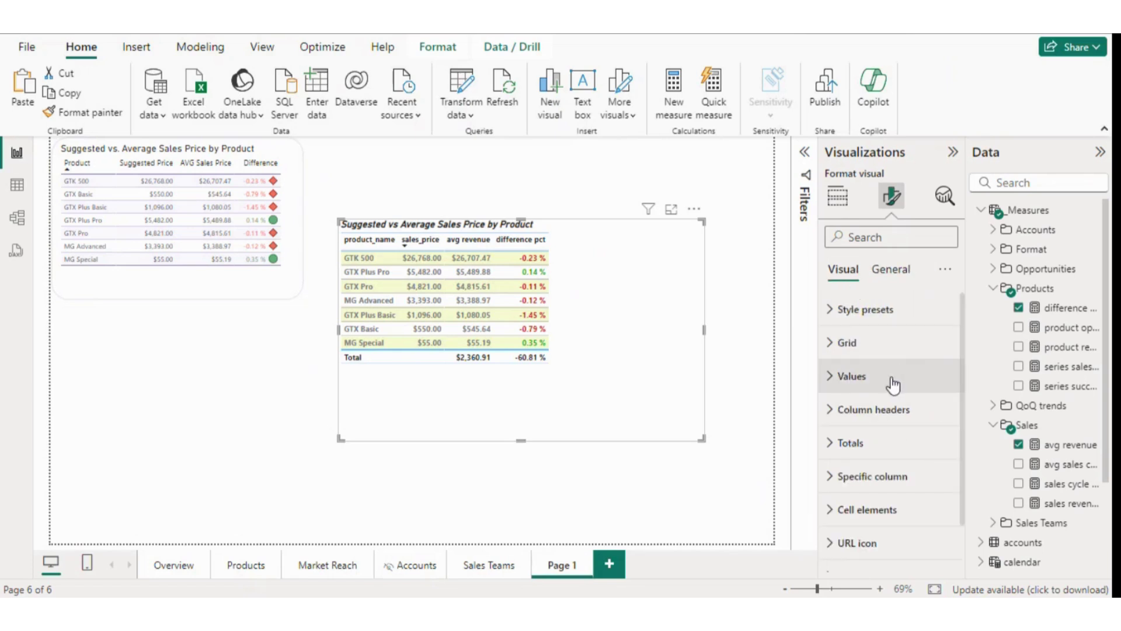
pyautogui.click(893, 380)
pyautogui.scroll(-5, 944, 421)
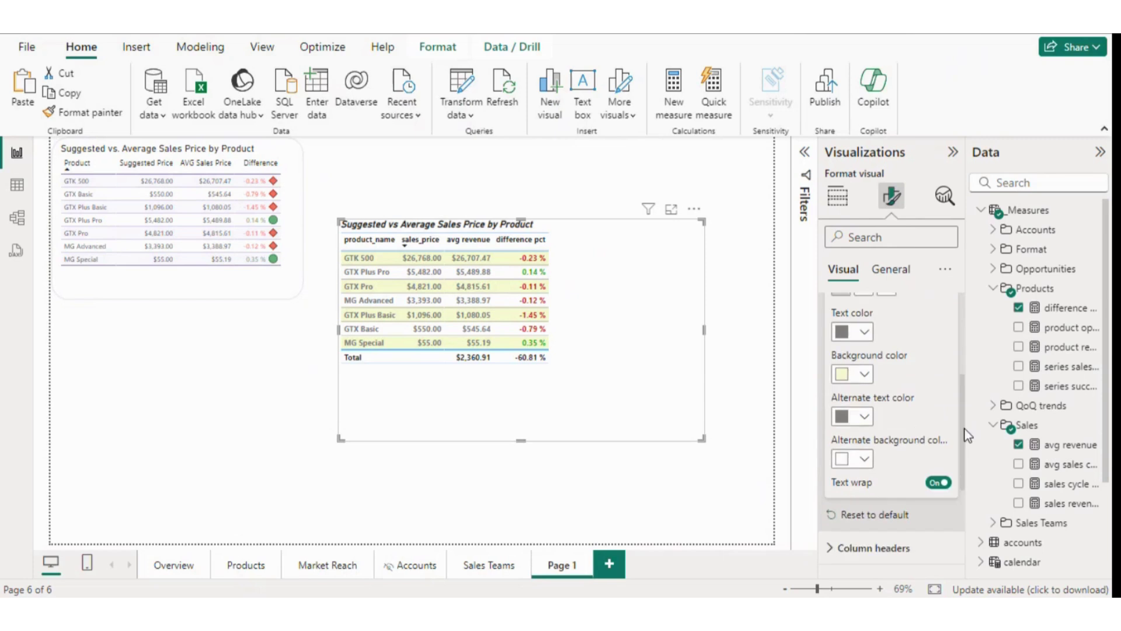
pyautogui.scroll(-3, 967, 435)
pyautogui.click(829, 435)
pyautogui.click(935, 471)
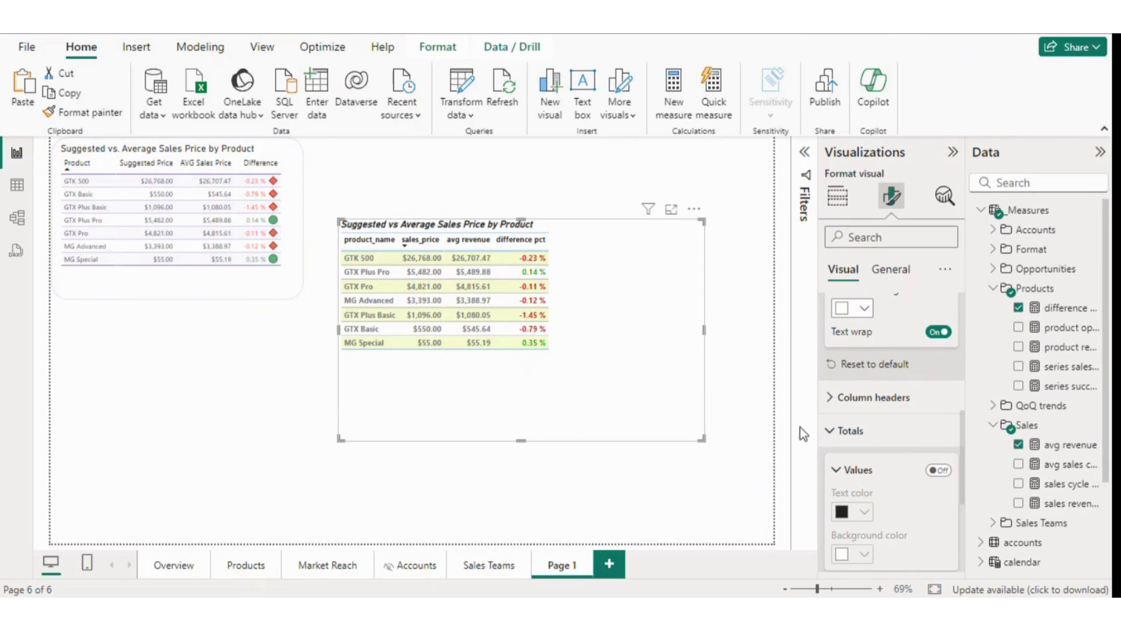
pyautogui.click(794, 346)
pyautogui.click(619, 388)
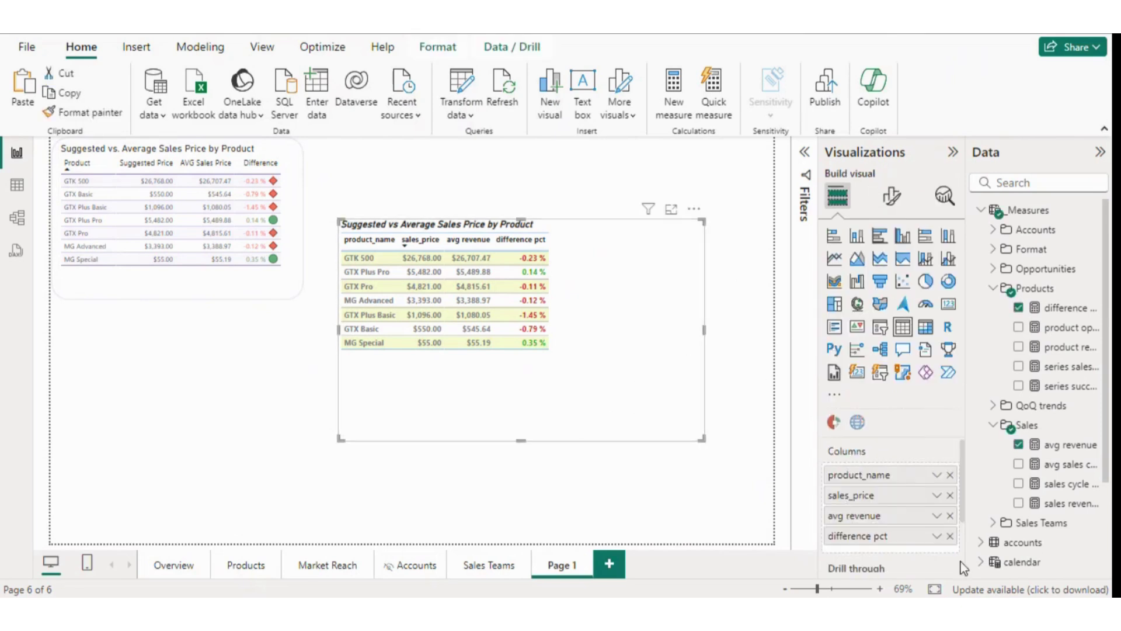
# - Open icon conditional formatting for difference pct and delete the second and third rules
pyautogui.click(936, 536)
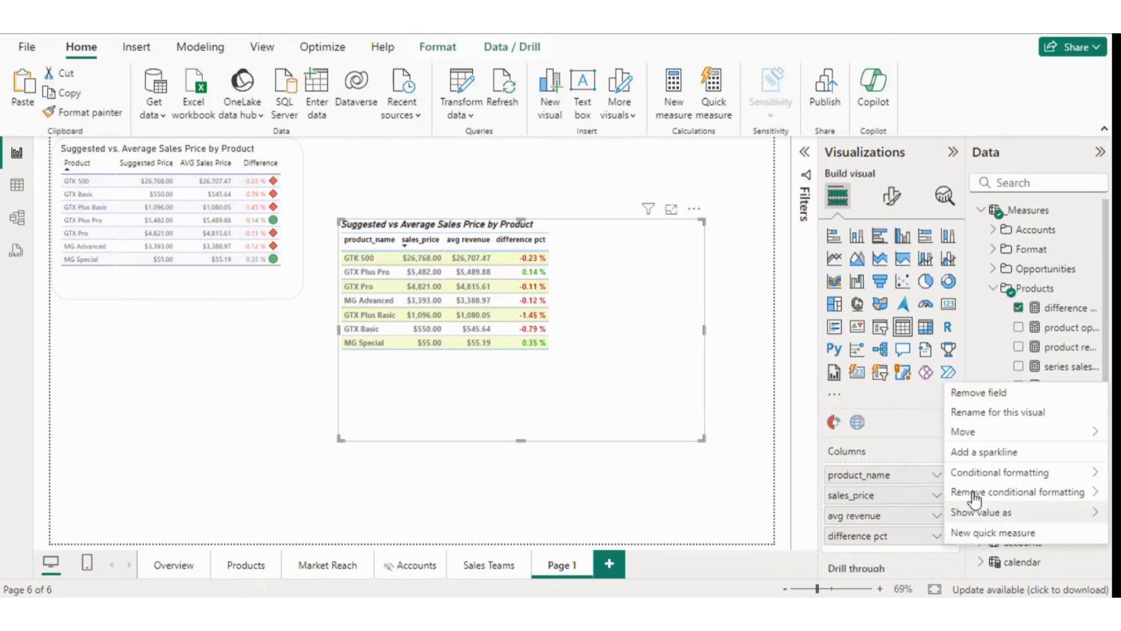
pyautogui.moveTo(957, 472)
pyautogui.click(827, 531)
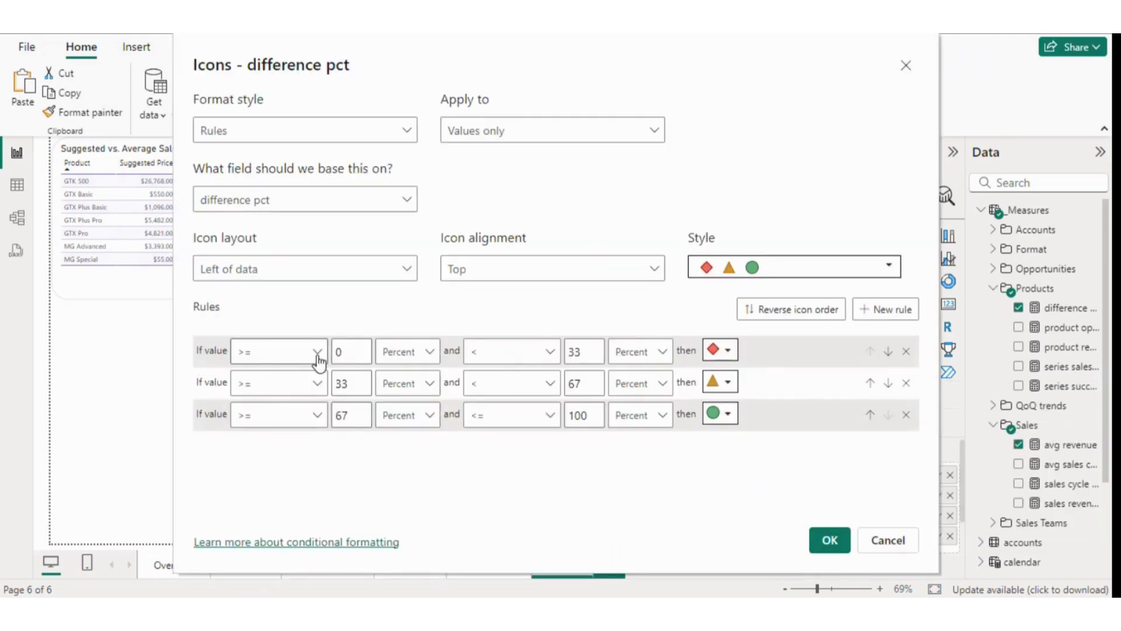
pyautogui.doubleClick(575, 351)
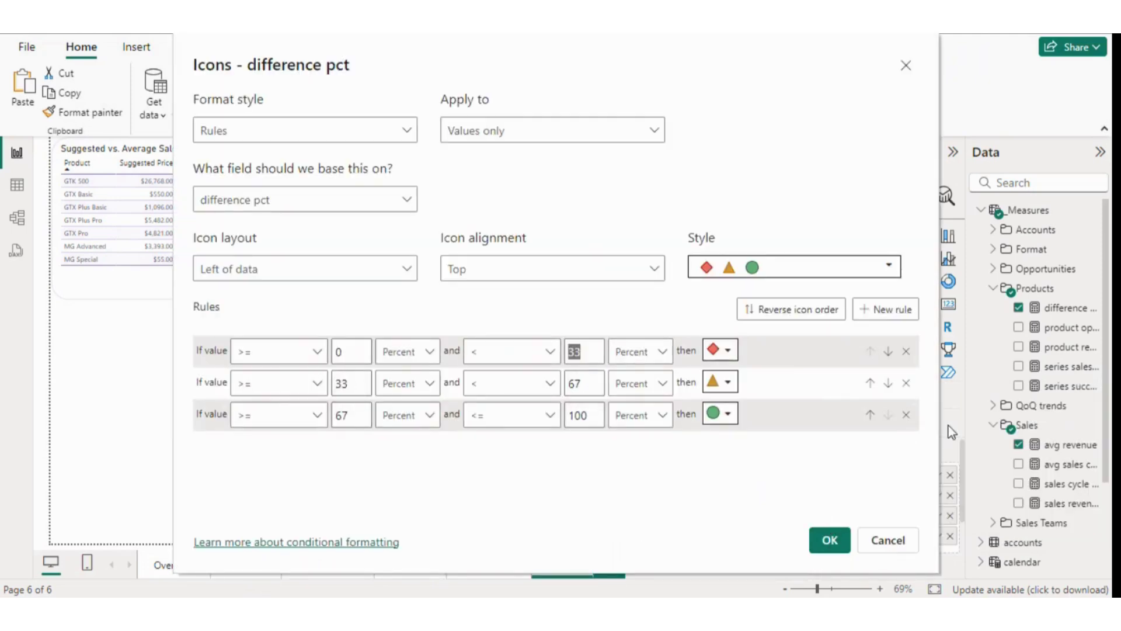
pyautogui.click(907, 415)
pyautogui.click(906, 384)
# - Give 0–100% a green circle, add a below-0 rule with a red circle, and apply
pyautogui.doubleClick(595, 354)
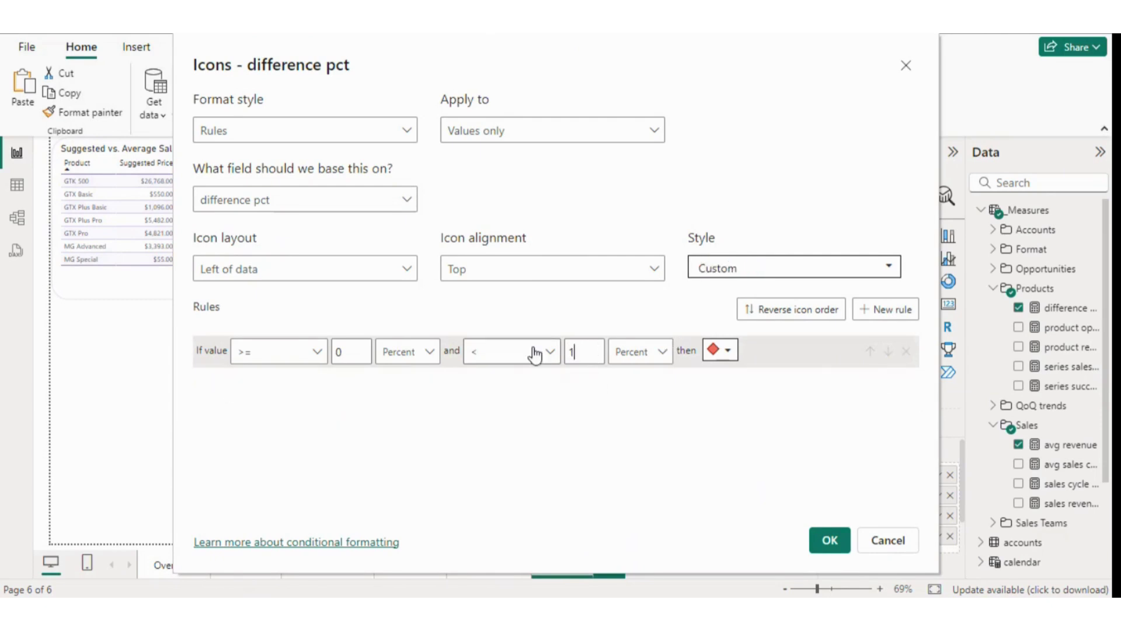
pyautogui.click(729, 352)
pyautogui.click(713, 374)
pyautogui.click(882, 309)
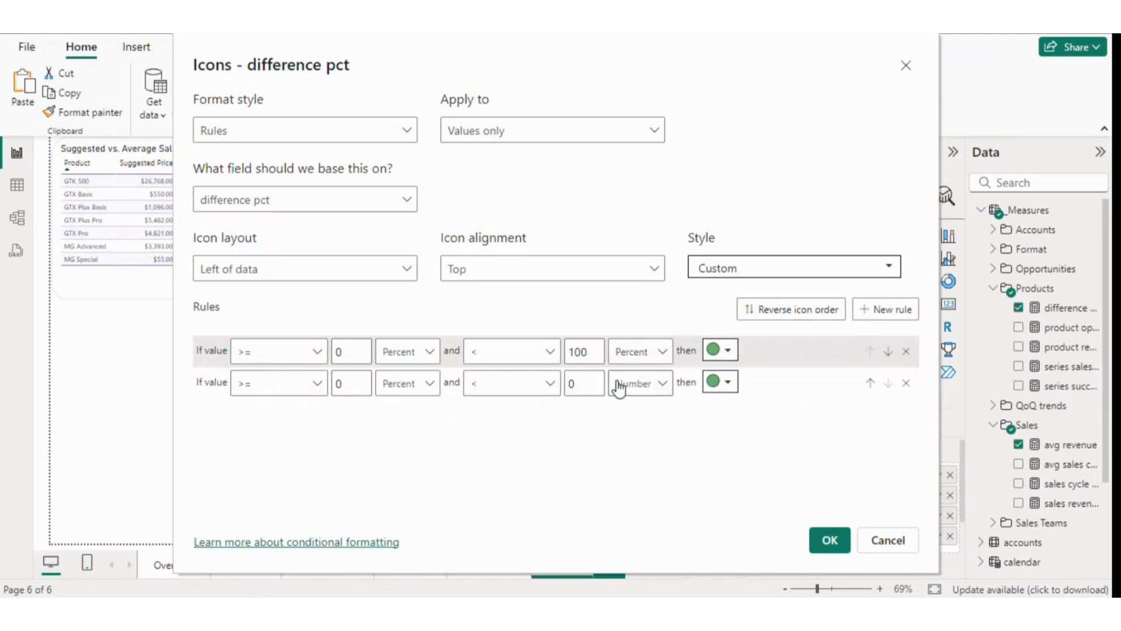
pyautogui.click(729, 386)
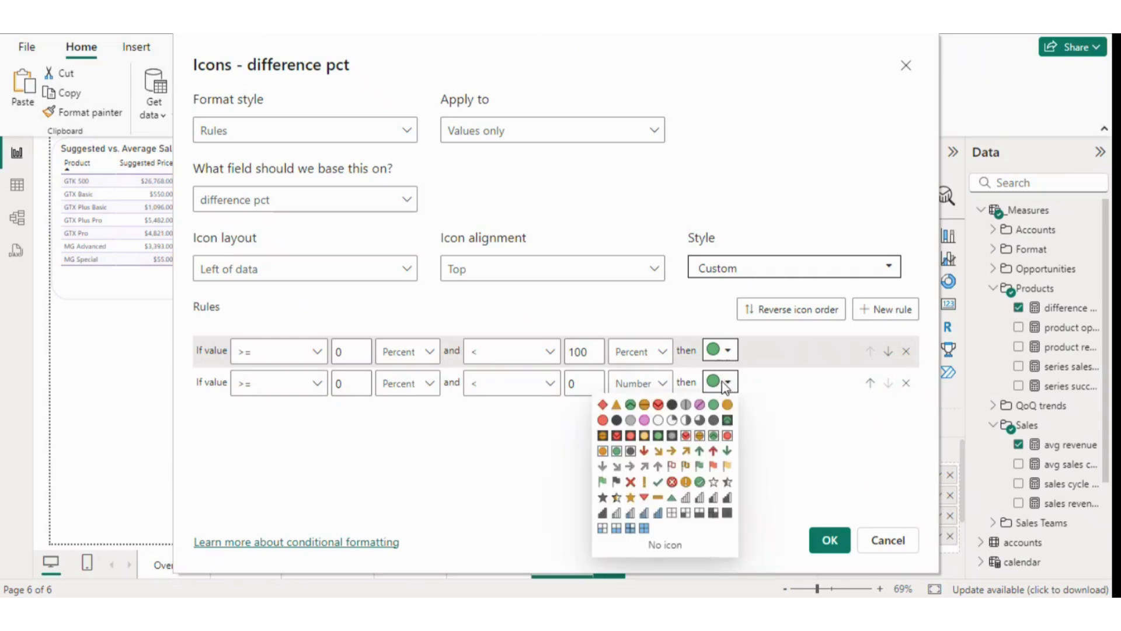
pyautogui.click(603, 421)
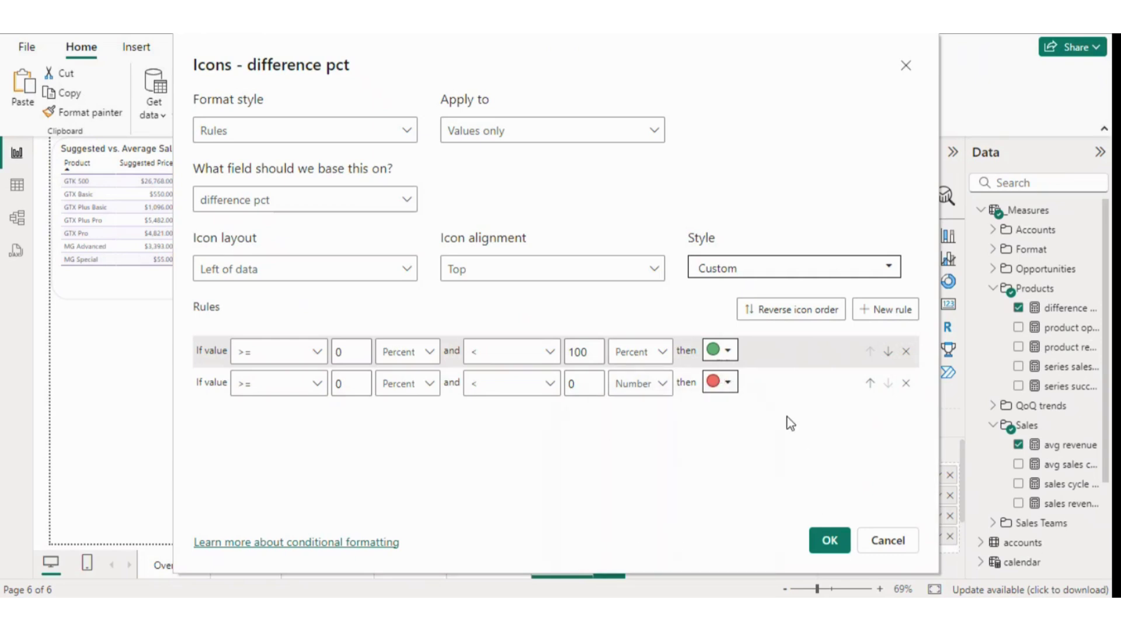
pyautogui.click(829, 540)
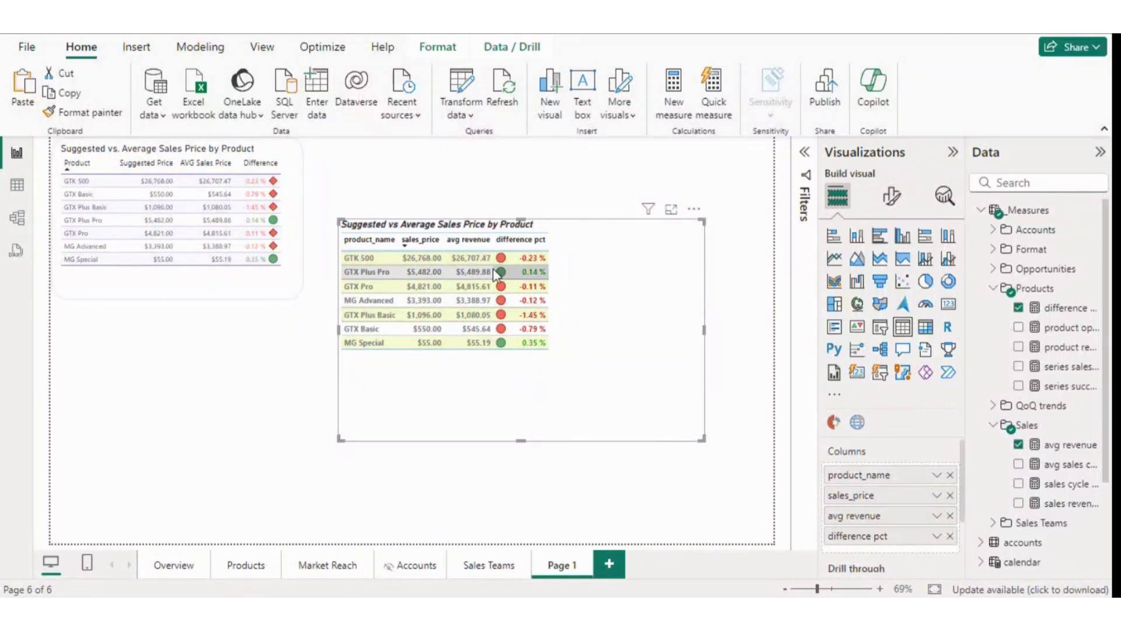
# - Set the difference pct icons to Right of data with Middle alignment, keeping the Custom style
pyautogui.click(936, 535)
pyautogui.moveTo(983, 472)
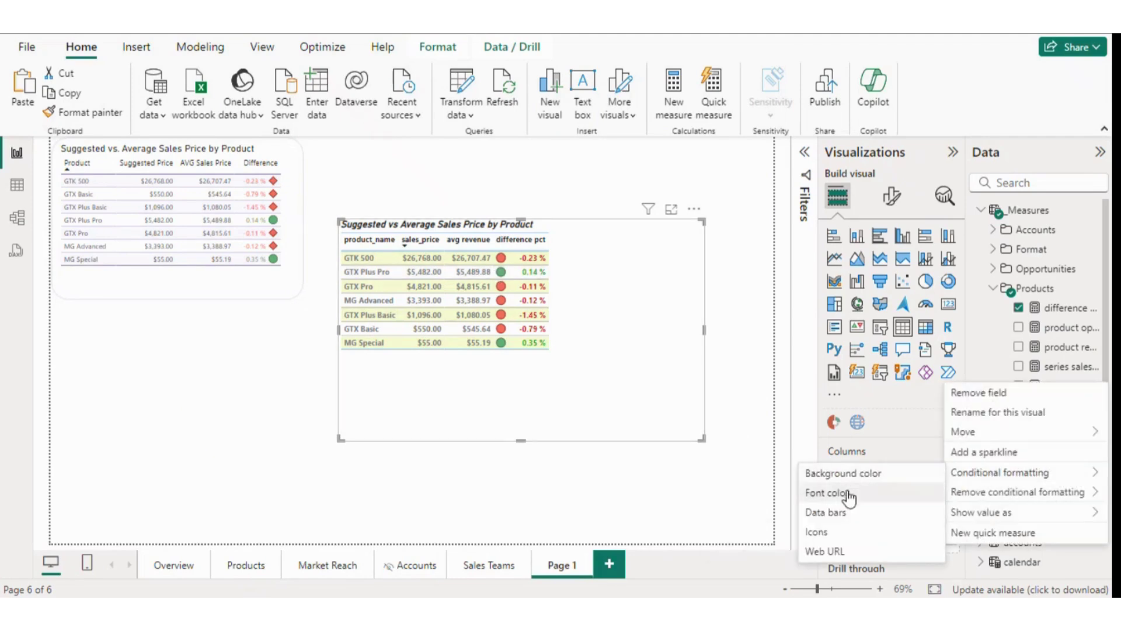
pyautogui.click(834, 531)
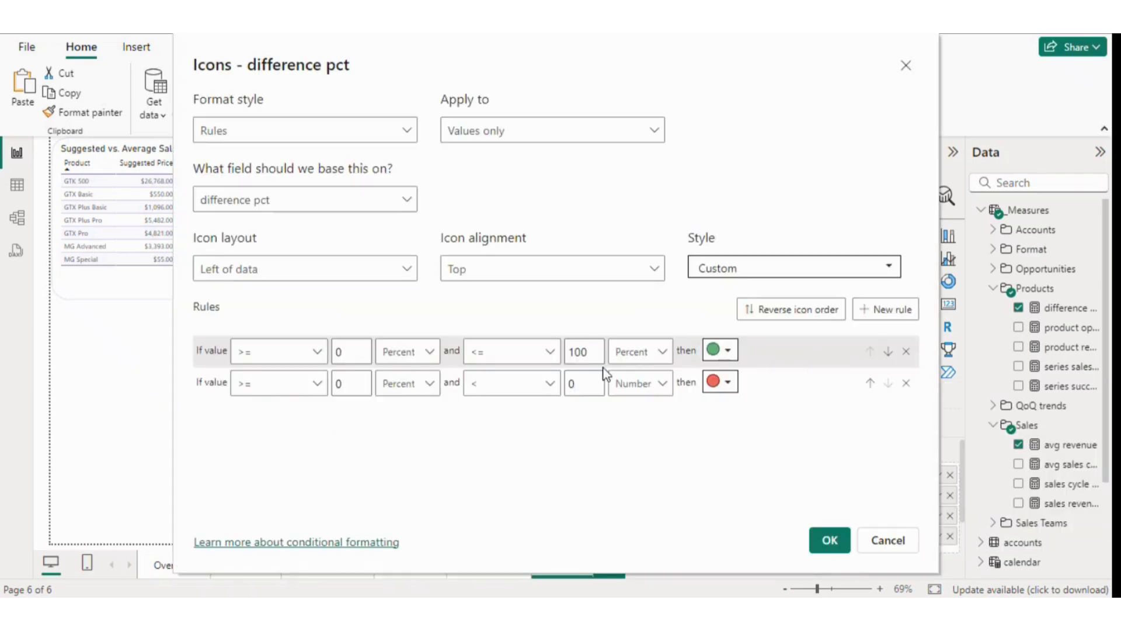
pyautogui.click(288, 267)
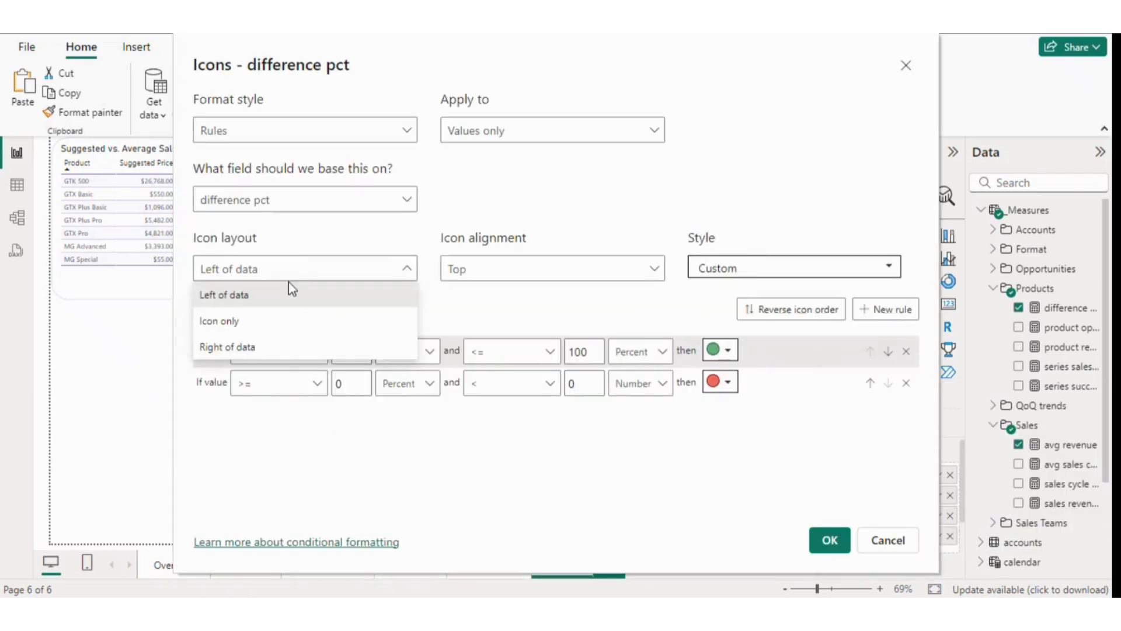
pyautogui.click(255, 349)
pyautogui.click(489, 270)
pyautogui.click(475, 330)
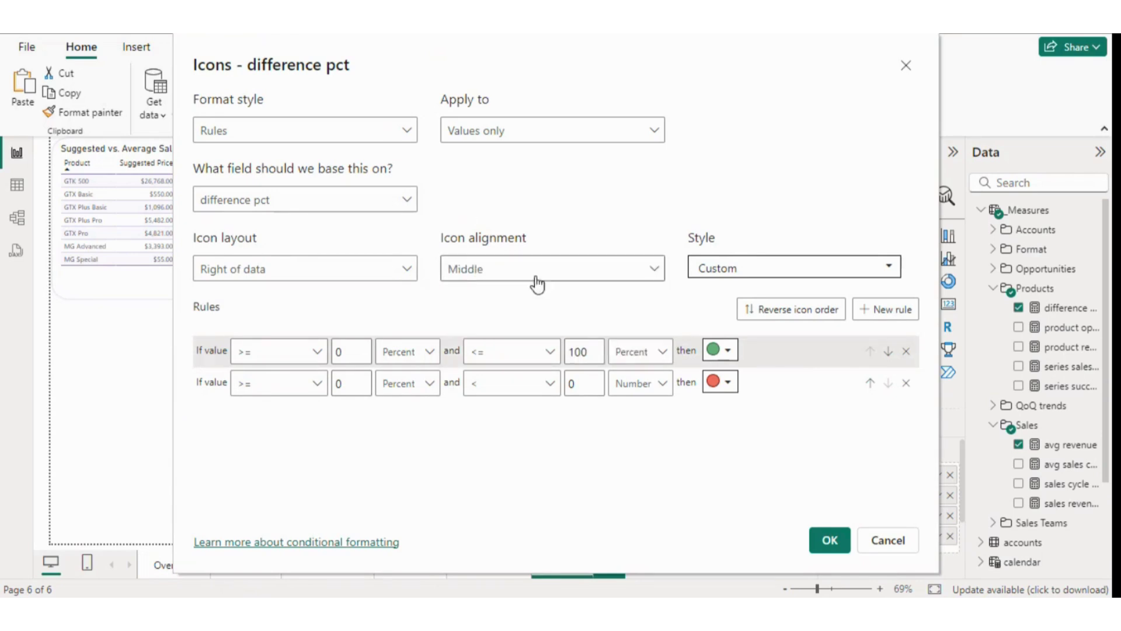
pyautogui.click(884, 271)
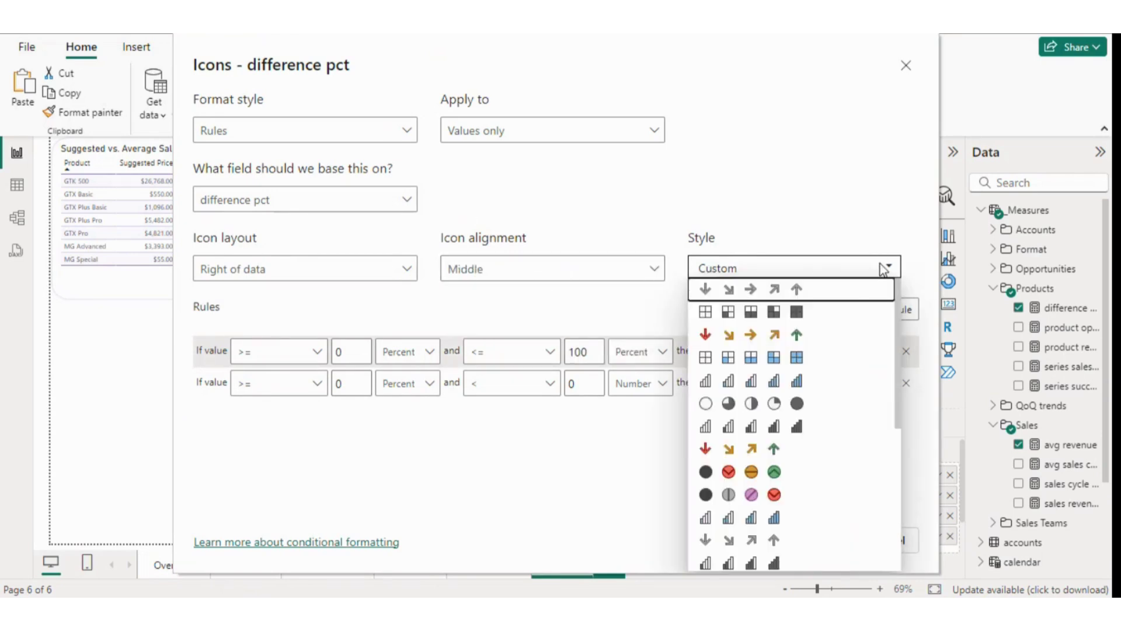
pyautogui.click(703, 185)
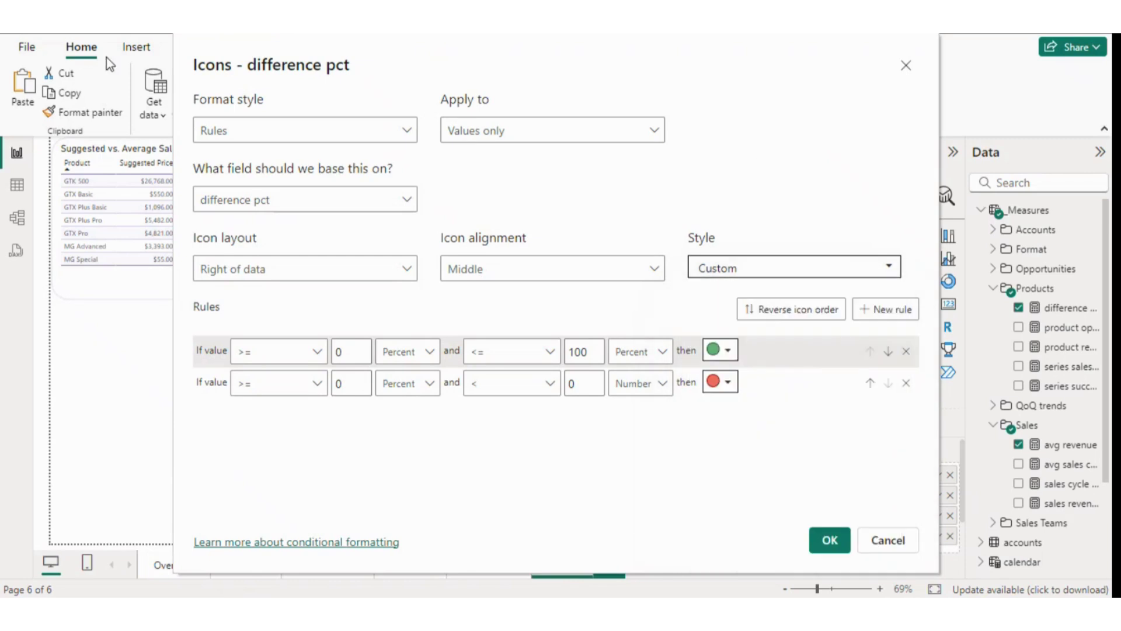
pyautogui.click(840, 543)
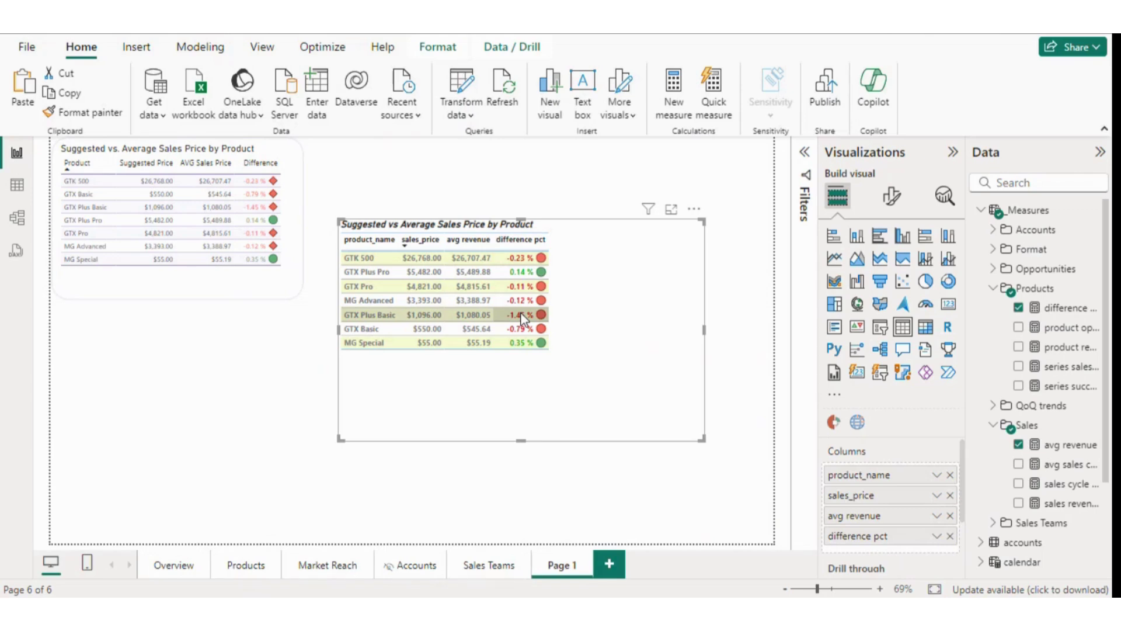
pyautogui.click(612, 447)
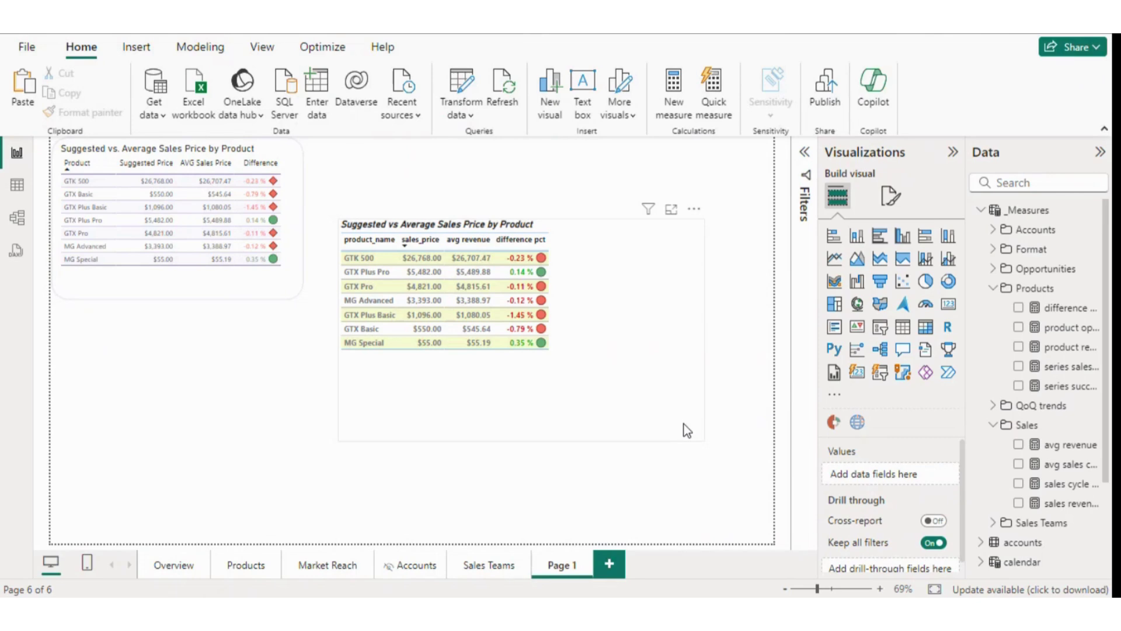
# - Sort the table by product_name, then switch the sort to ascending order
pyautogui.click(370, 241)
pyautogui.rightClick(370, 240)
pyautogui.moveTo(420, 308)
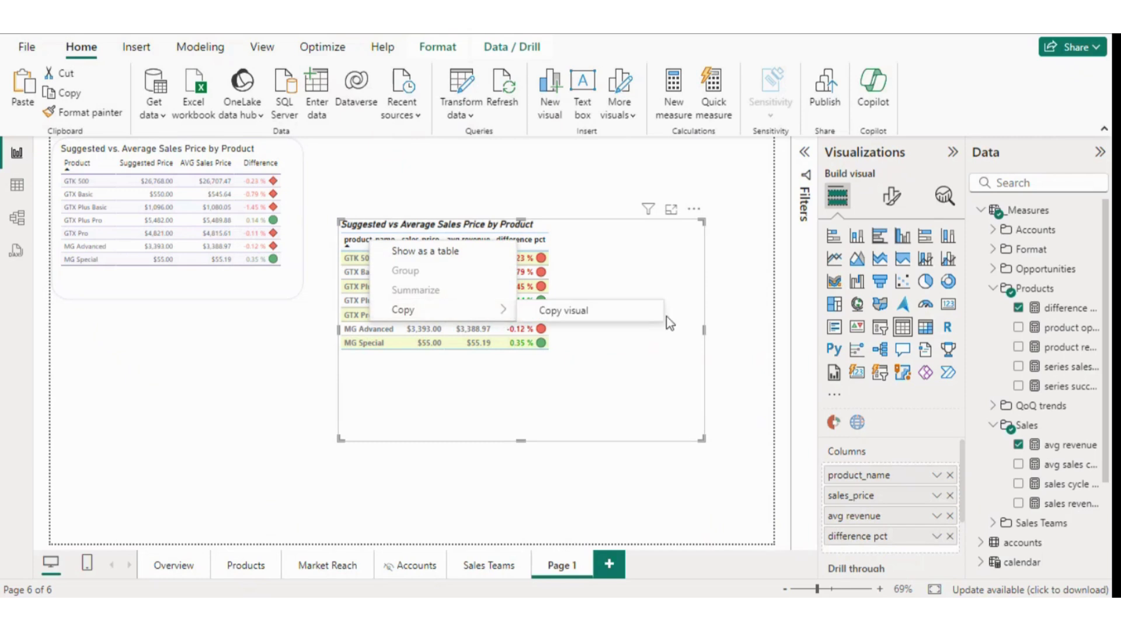
pyautogui.click(667, 315)
pyautogui.press('Escape')
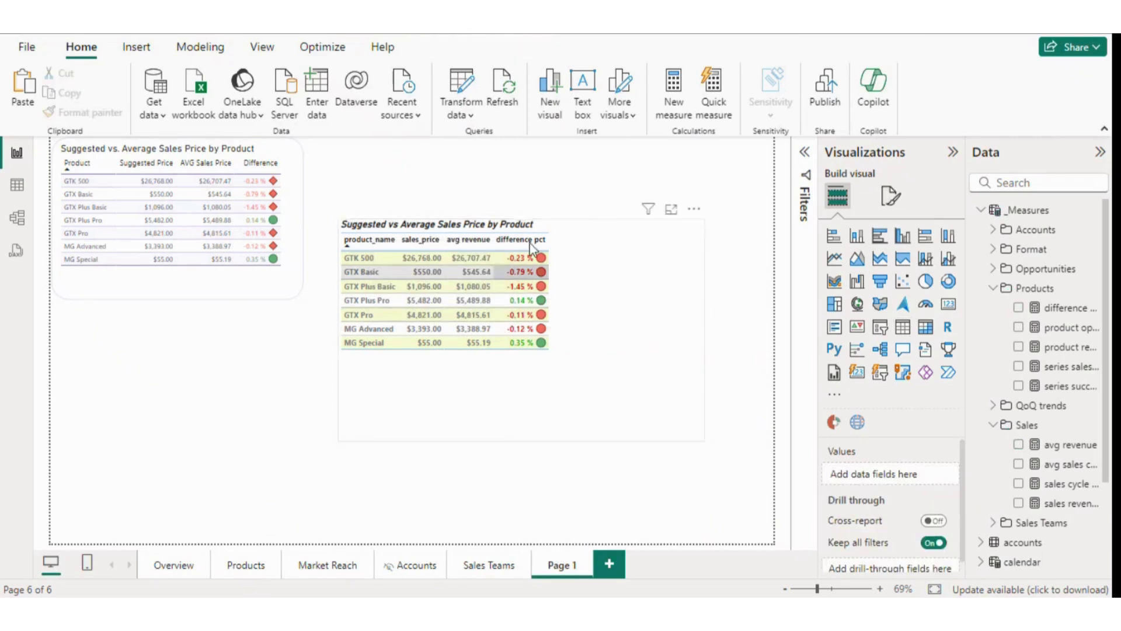
pyautogui.click(694, 209)
pyautogui.moveTo(767, 368)
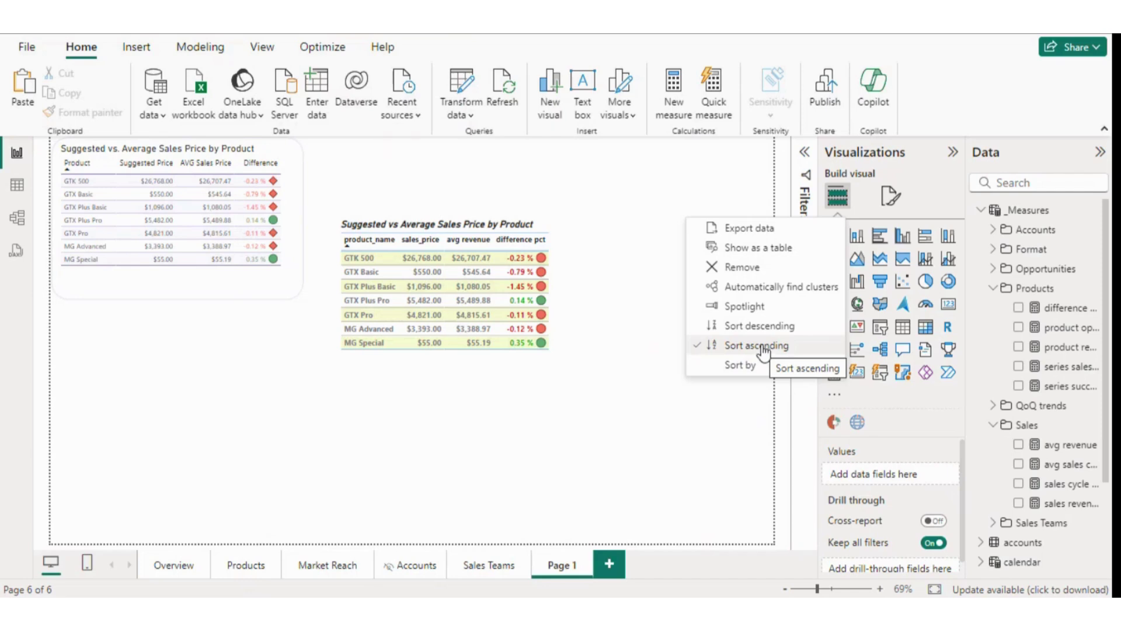
pyautogui.click(759, 345)
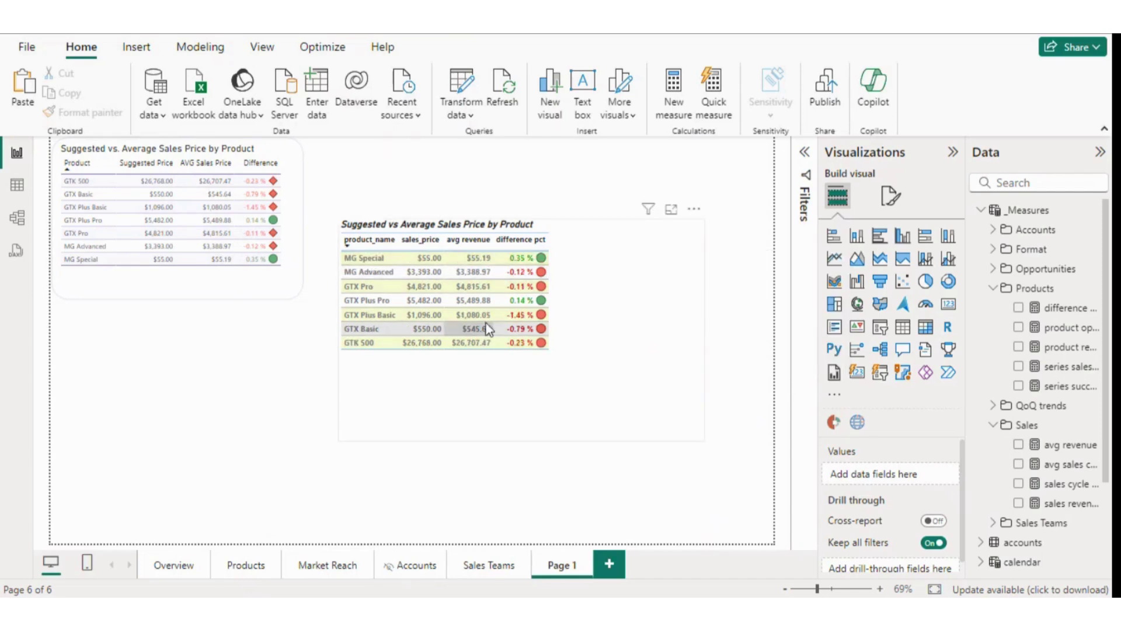
# - Sort the table by sales_price in ascending order
pyautogui.rightClick(671, 287)
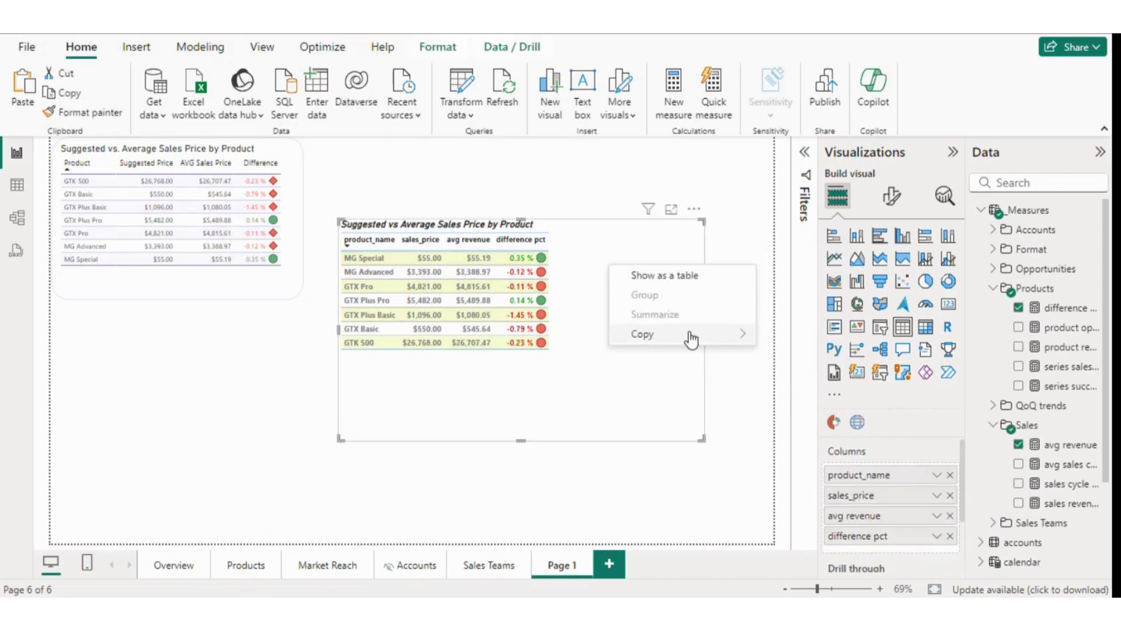
pyautogui.click(692, 209)
pyautogui.moveTo(796, 366)
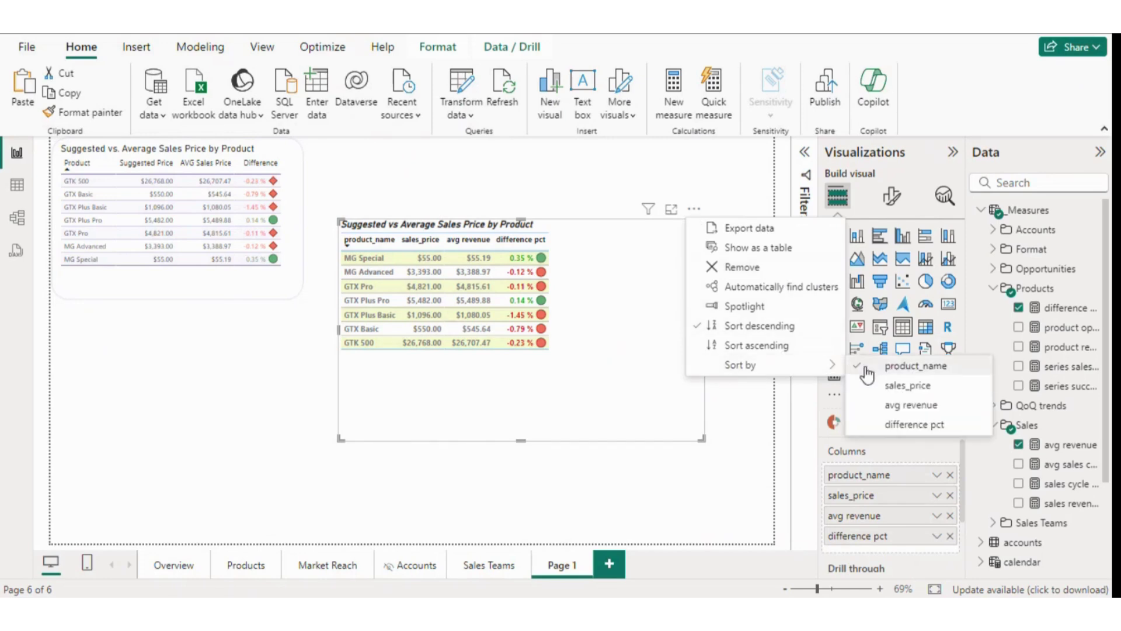
pyautogui.click(946, 385)
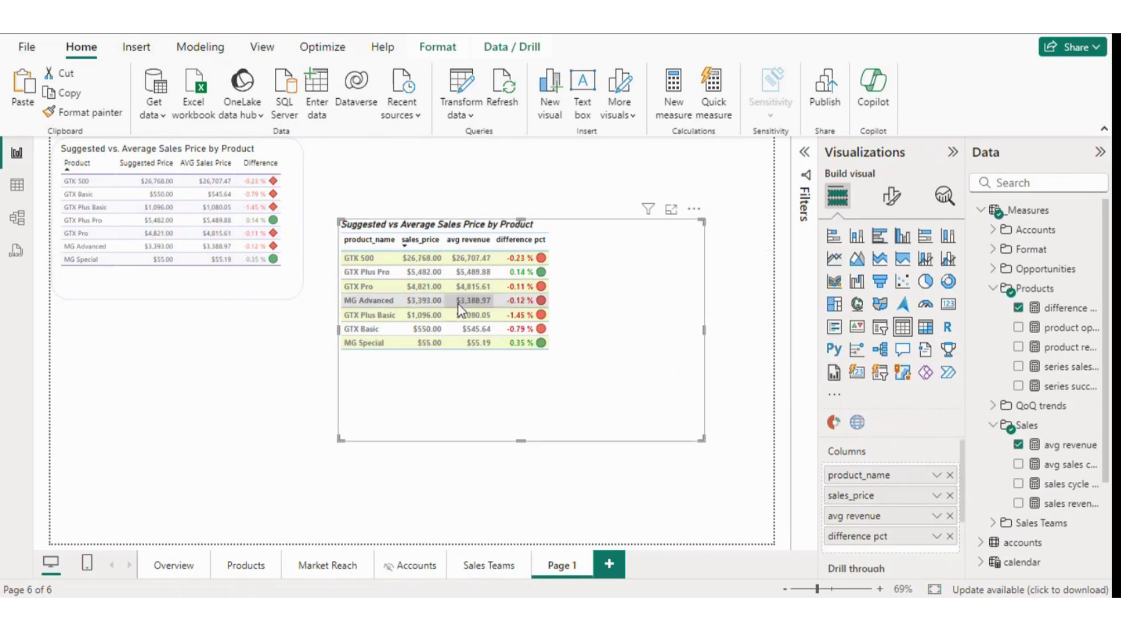
pyautogui.click(694, 209)
pyautogui.click(717, 344)
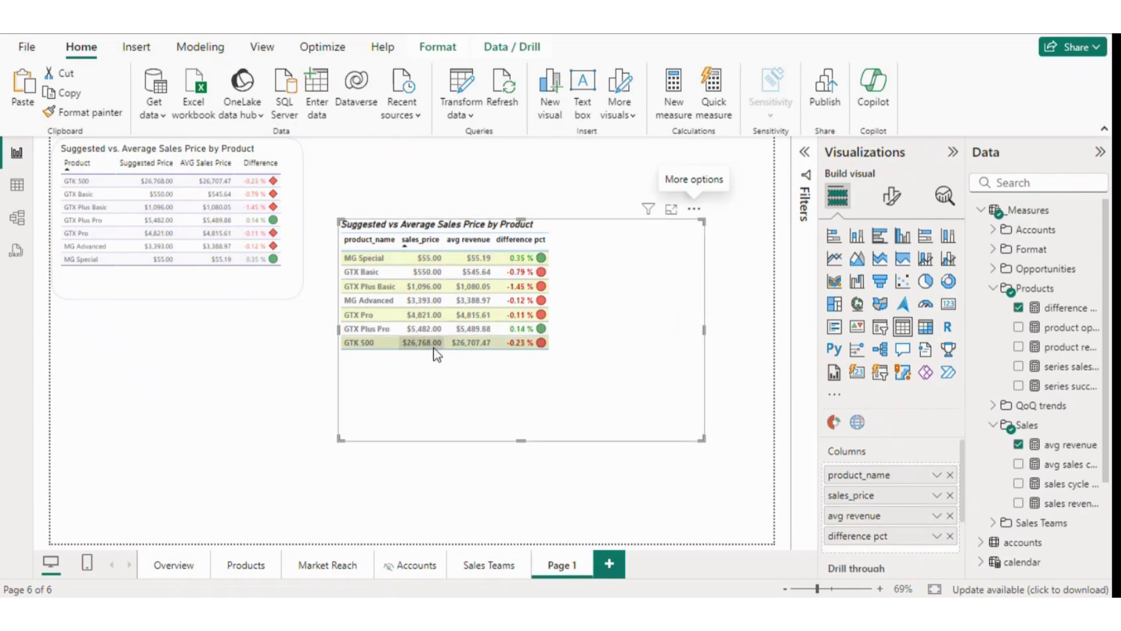
pyautogui.click(273, 396)
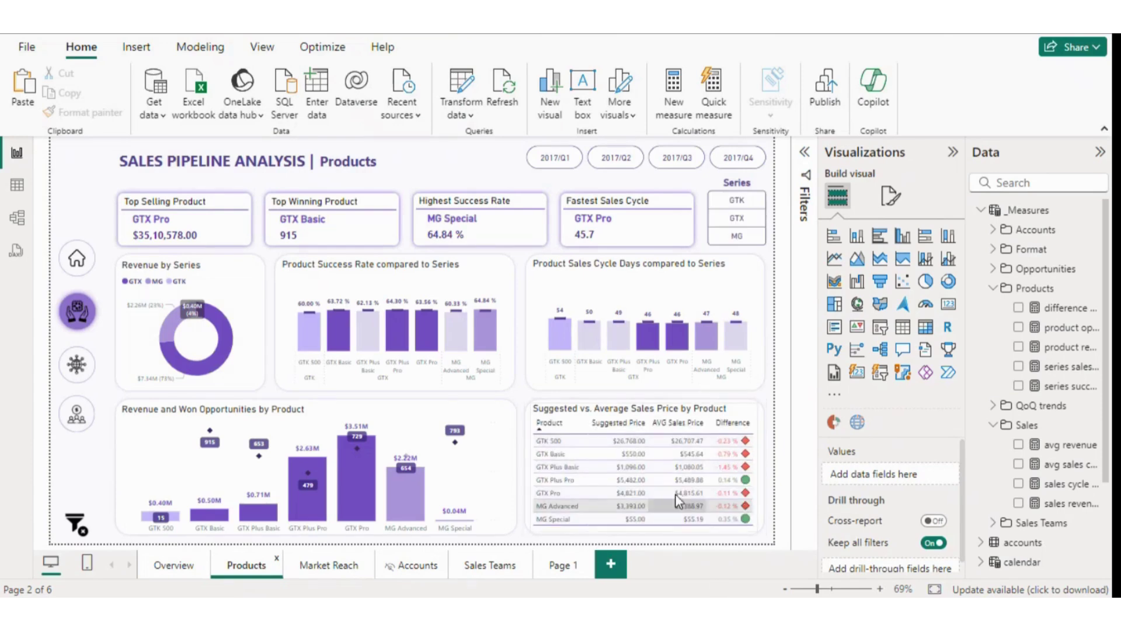
pyautogui.click(556, 572)
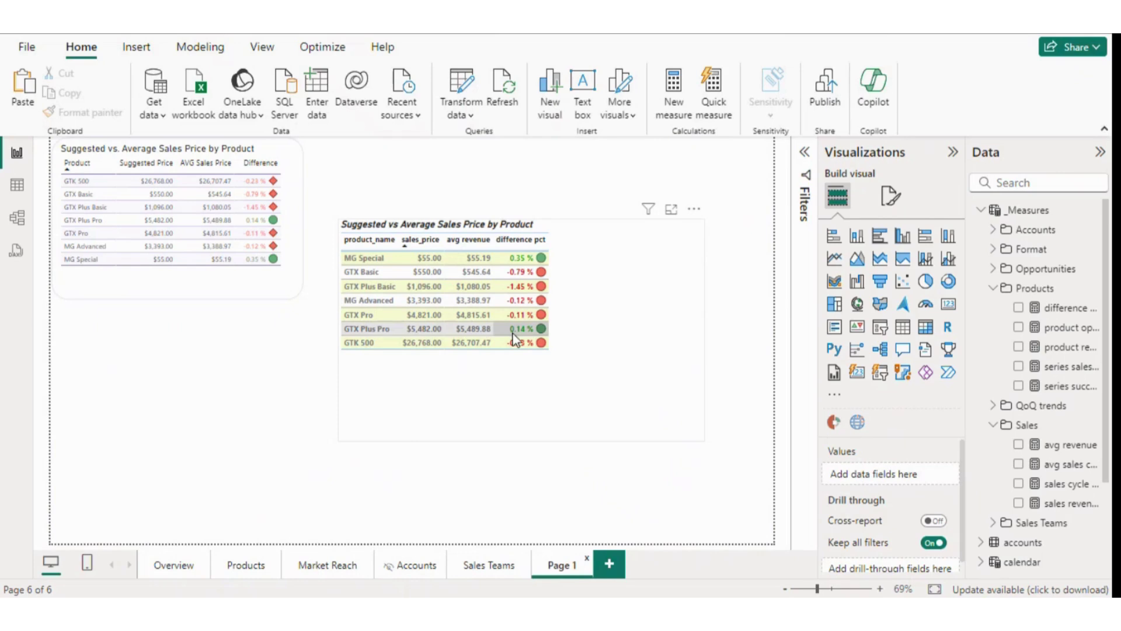